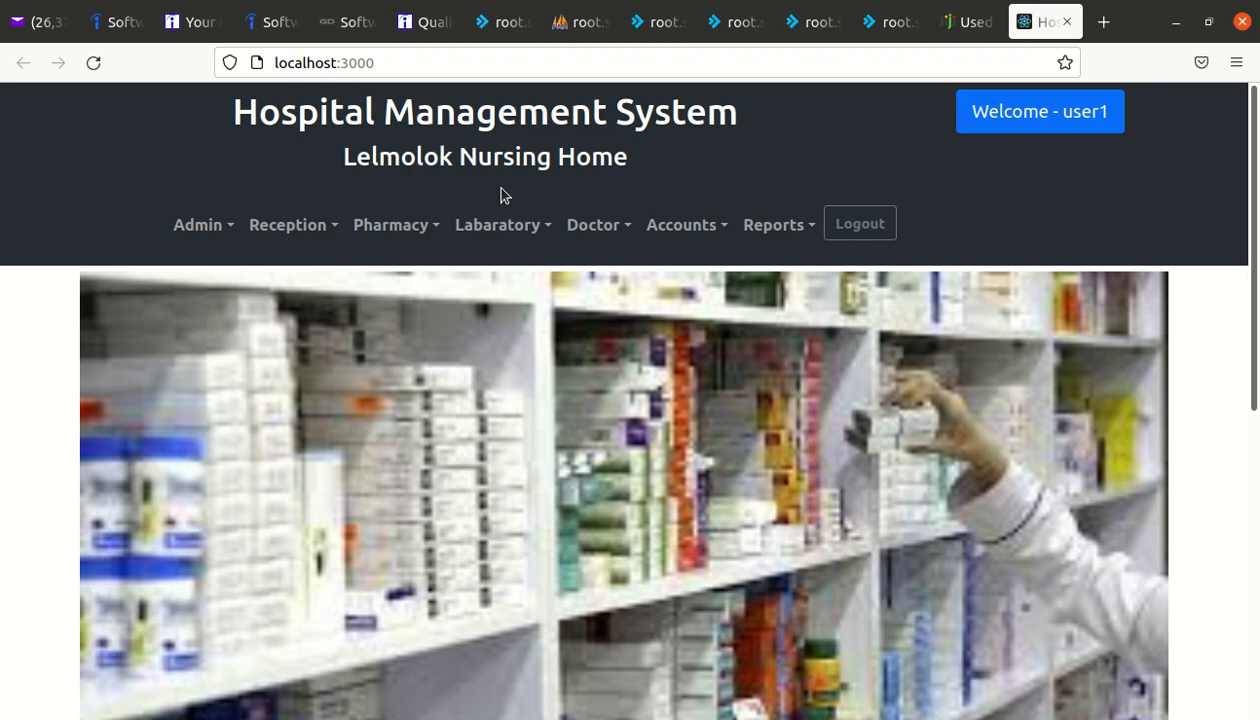
Open the patient registration form and enter the new patient's name.
click(293, 226)
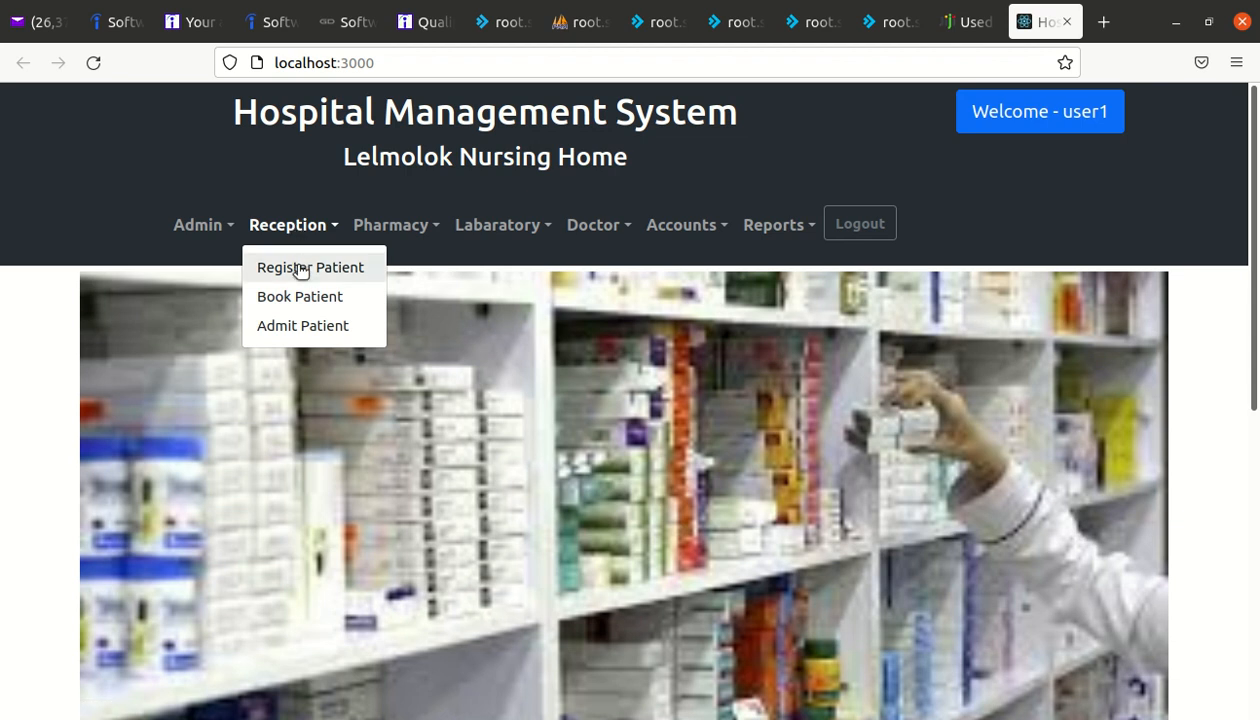
click(300, 268)
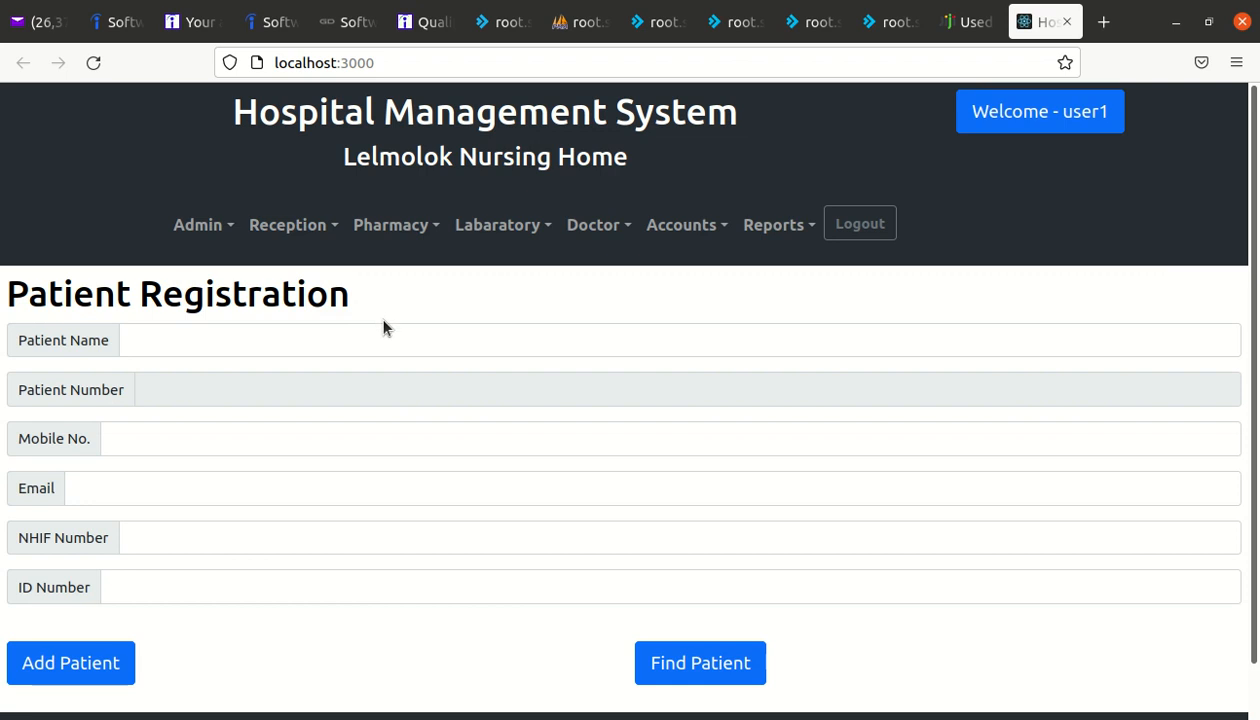
click(330, 340)
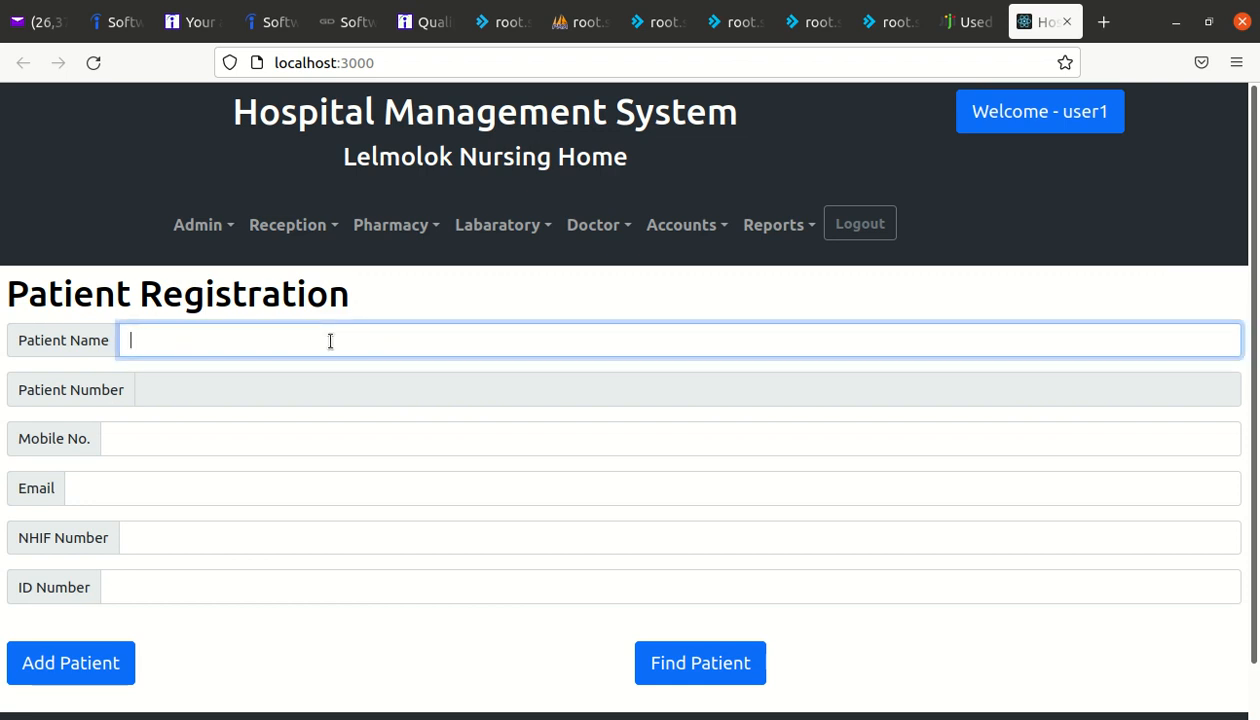
text(Simon)
click(183, 397)
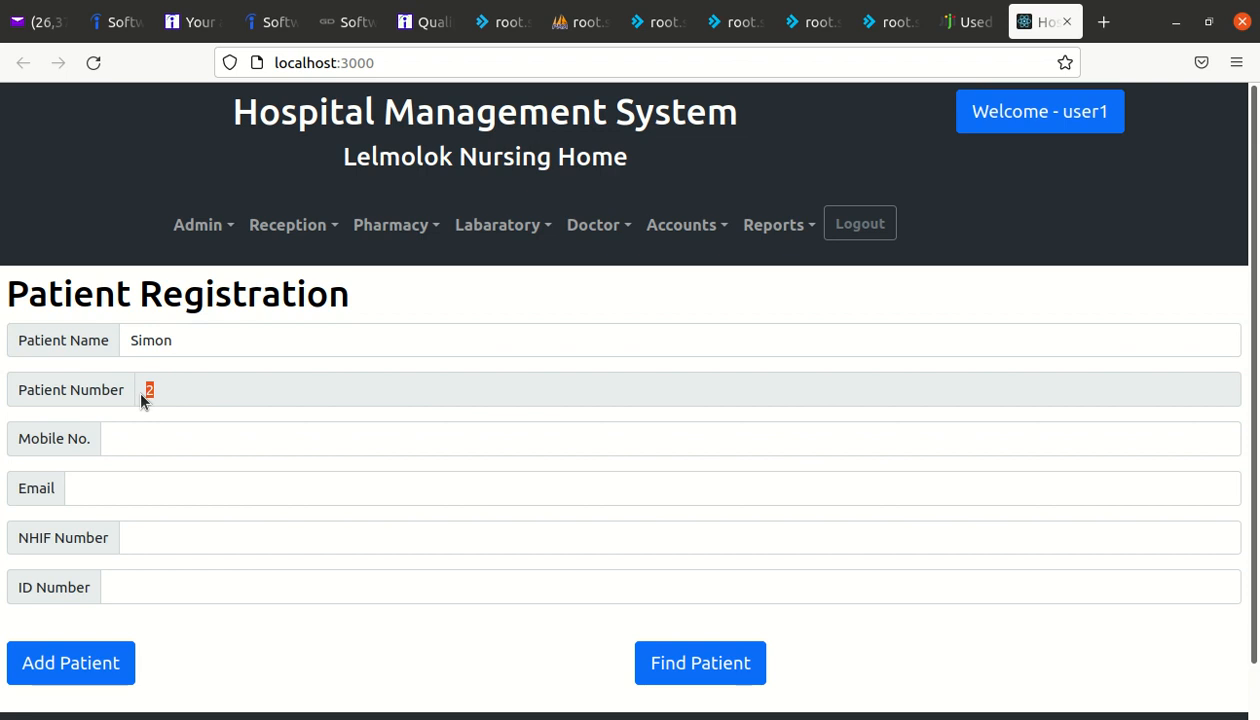
click(186, 344)
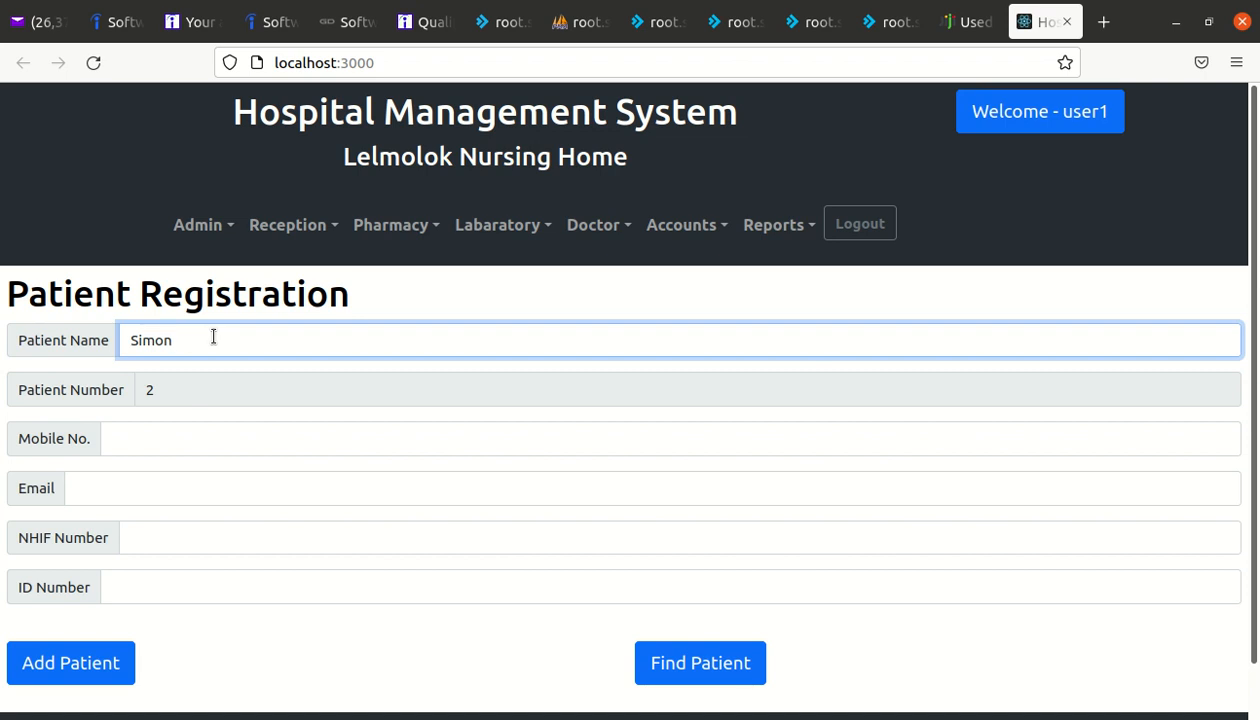
Begin entering the patient's mobile number and go through the Email, NHIF Number and ID Number fields of the registration form.
click(127, 434)
text(007)
key(BackSpace)
key(BackSpace)
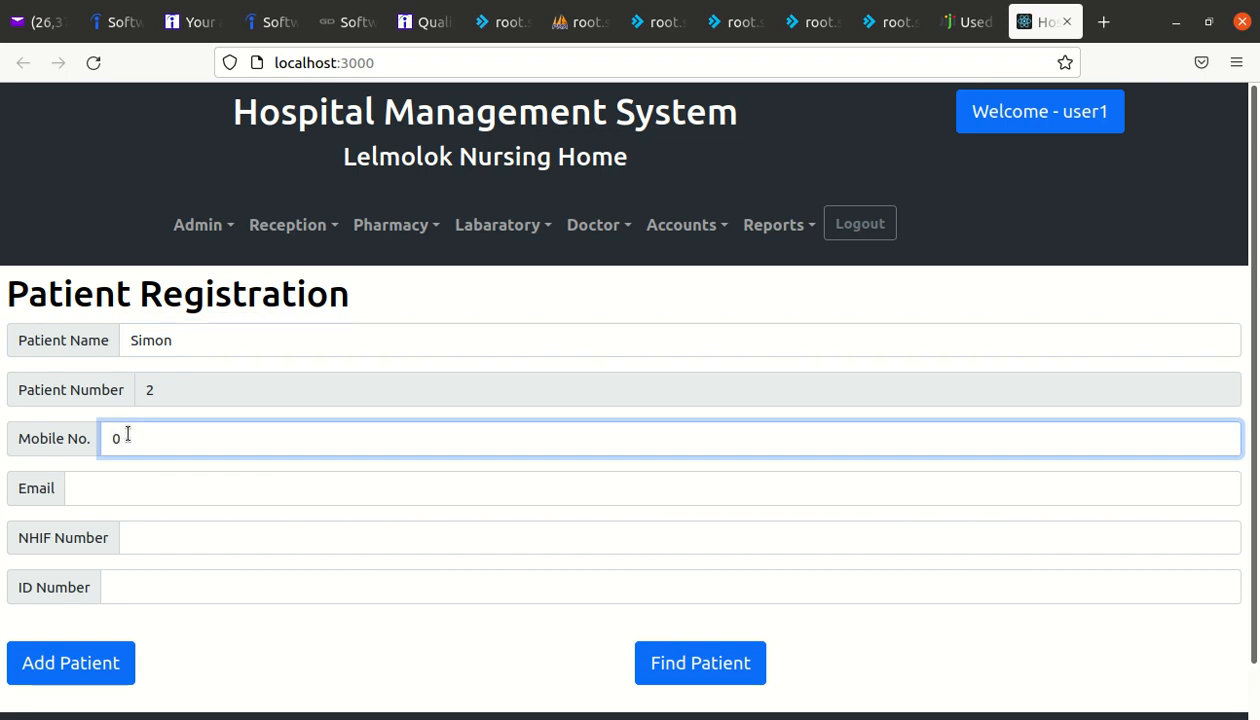
click(114, 486)
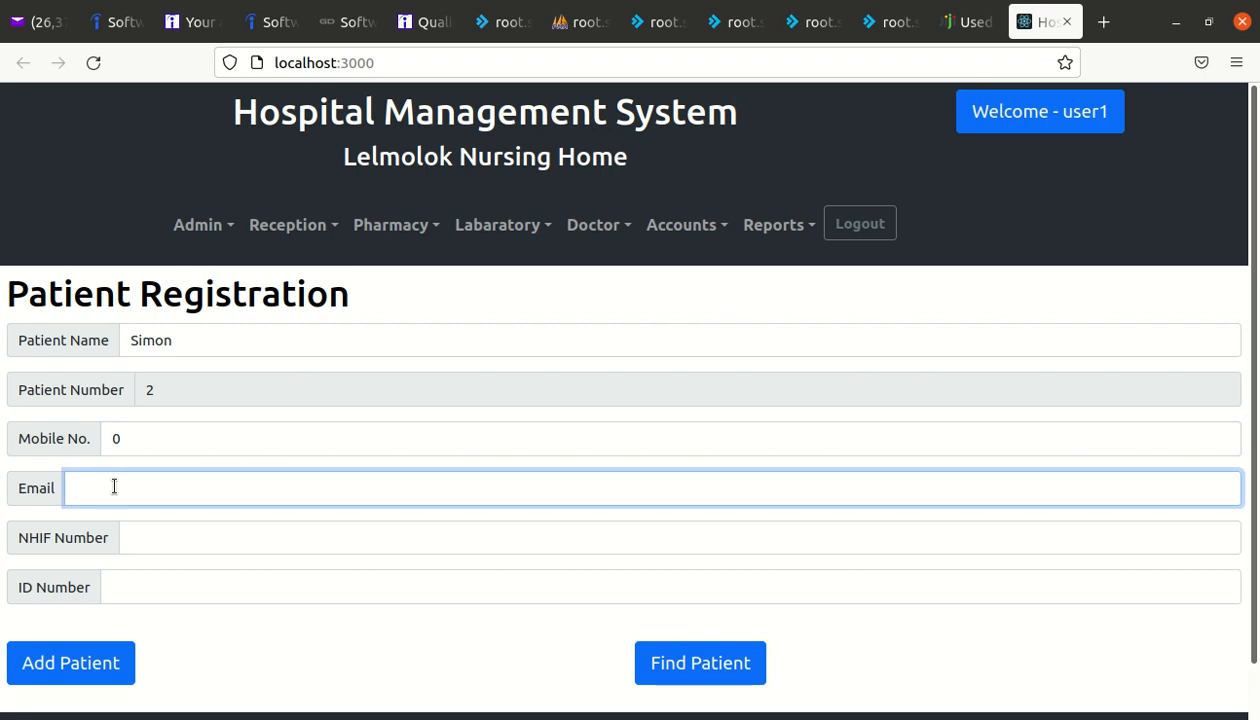
click(170, 537)
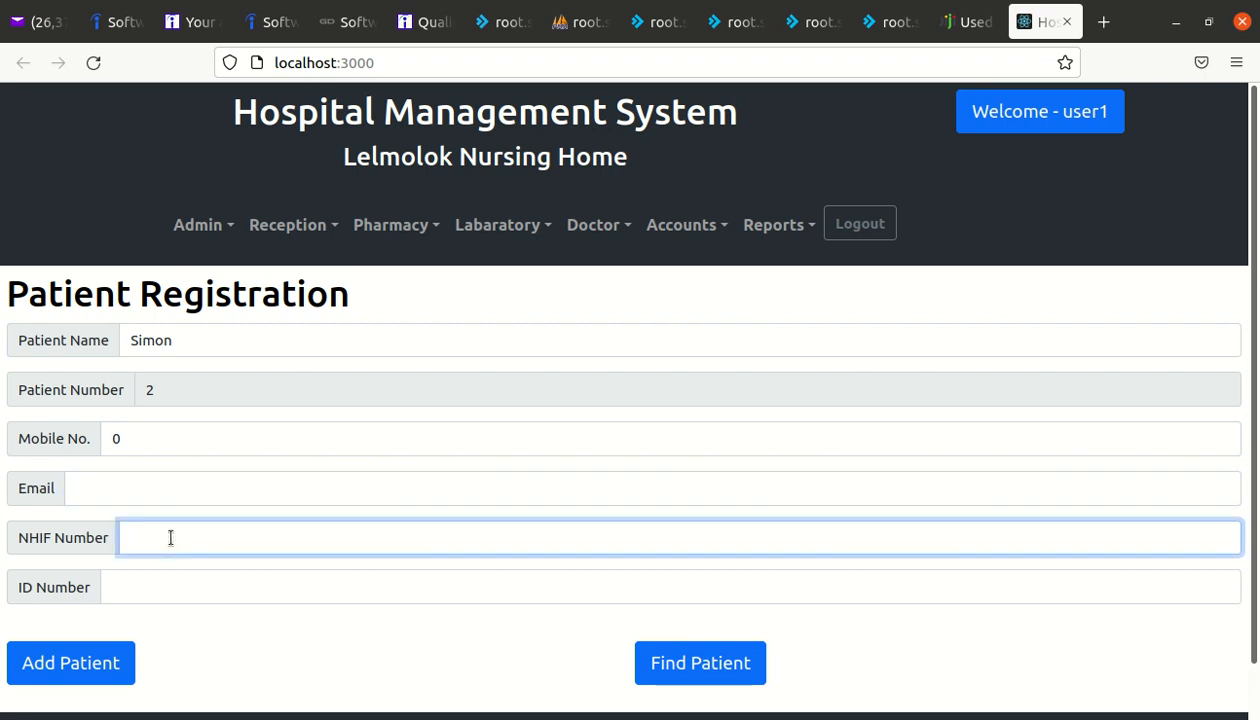
click(150, 585)
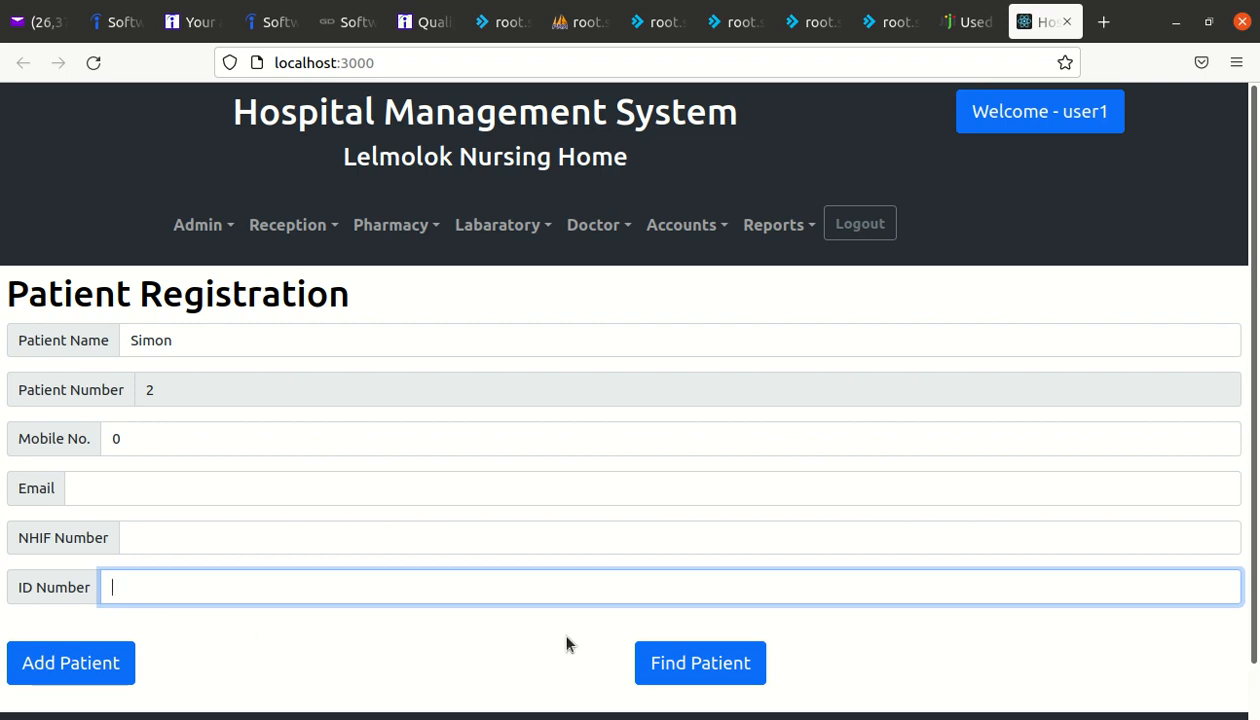
Search the registered patients by partial name and close the patient search.
click(712, 671)
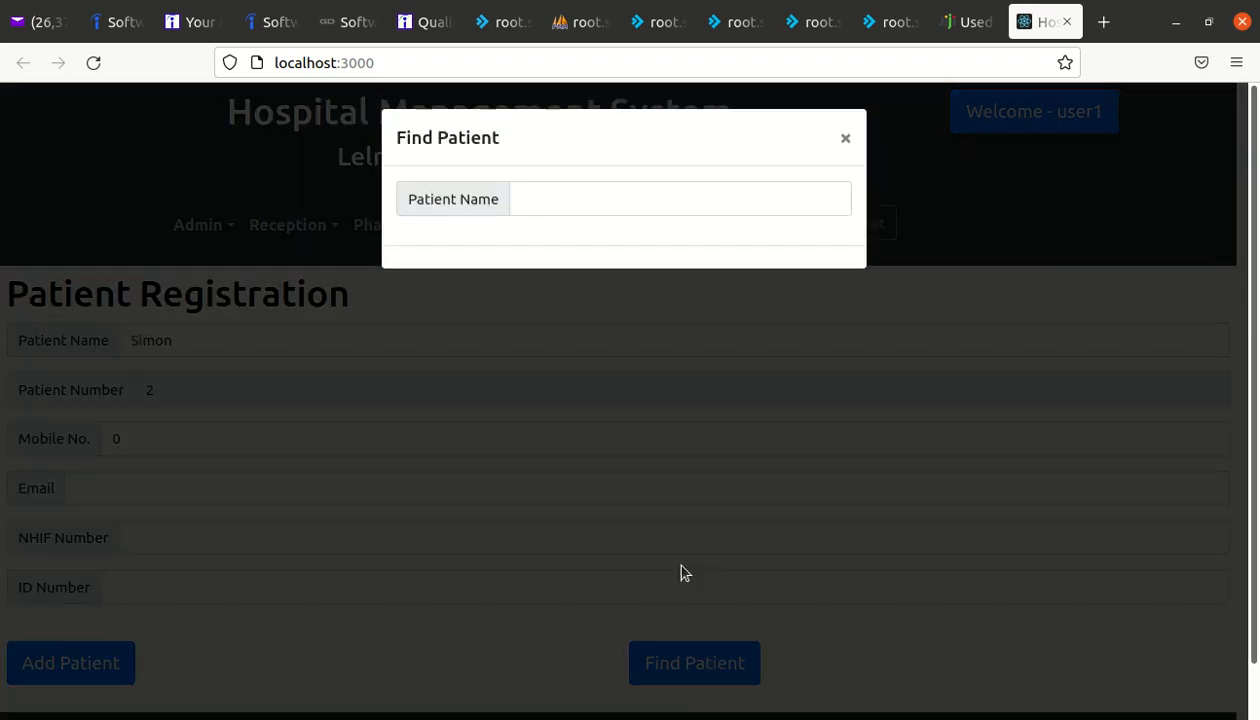
click(538, 207)
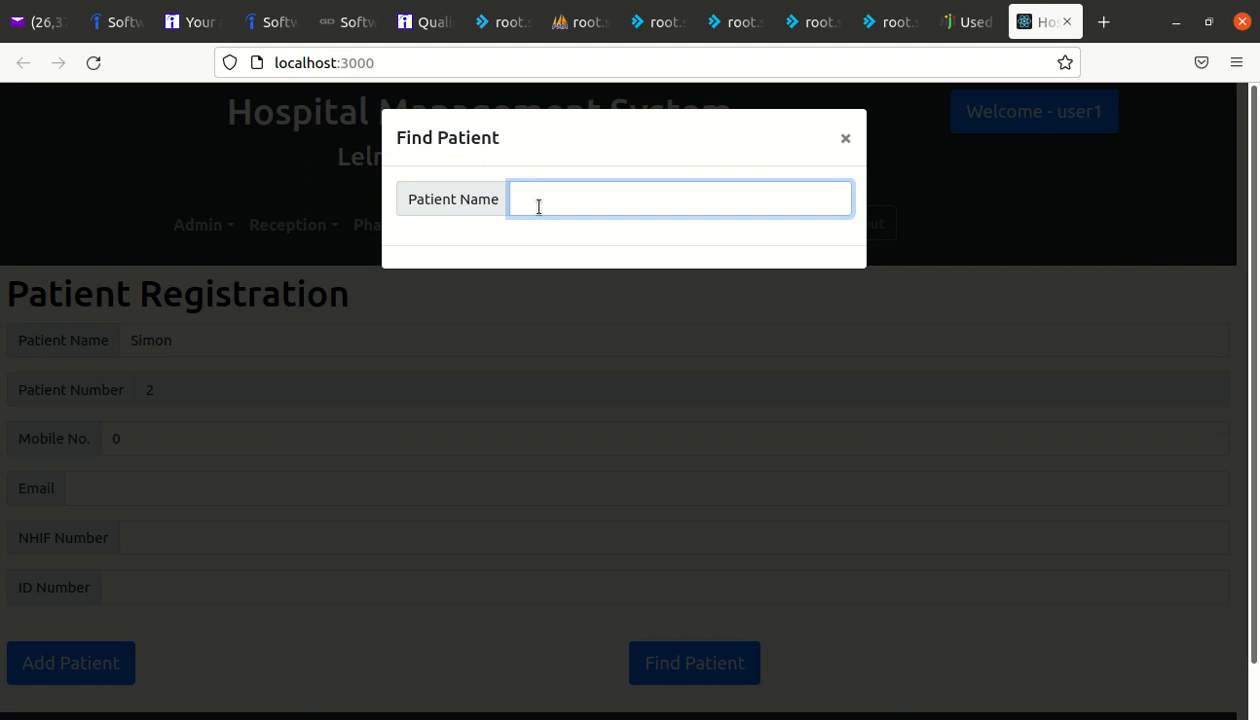
text(jam)
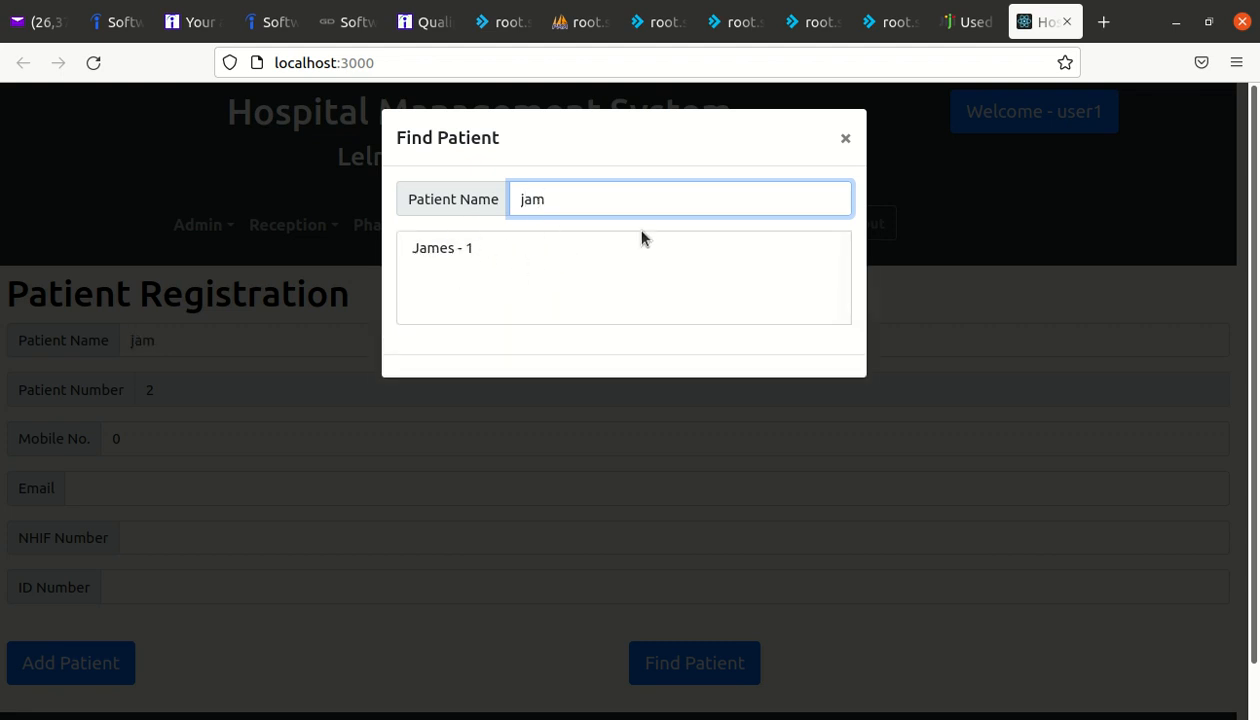
click(846, 141)
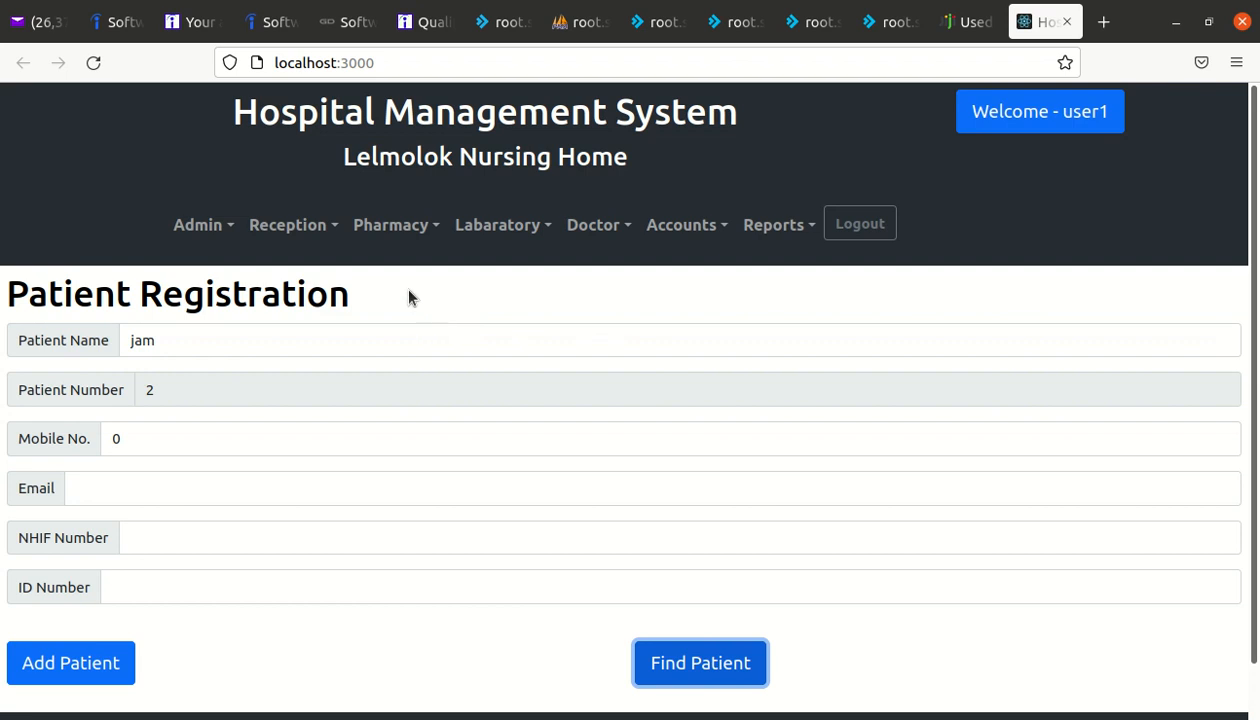
Book the existing patient for consultancy by patient number with a consultation fee of 500.
click(292, 230)
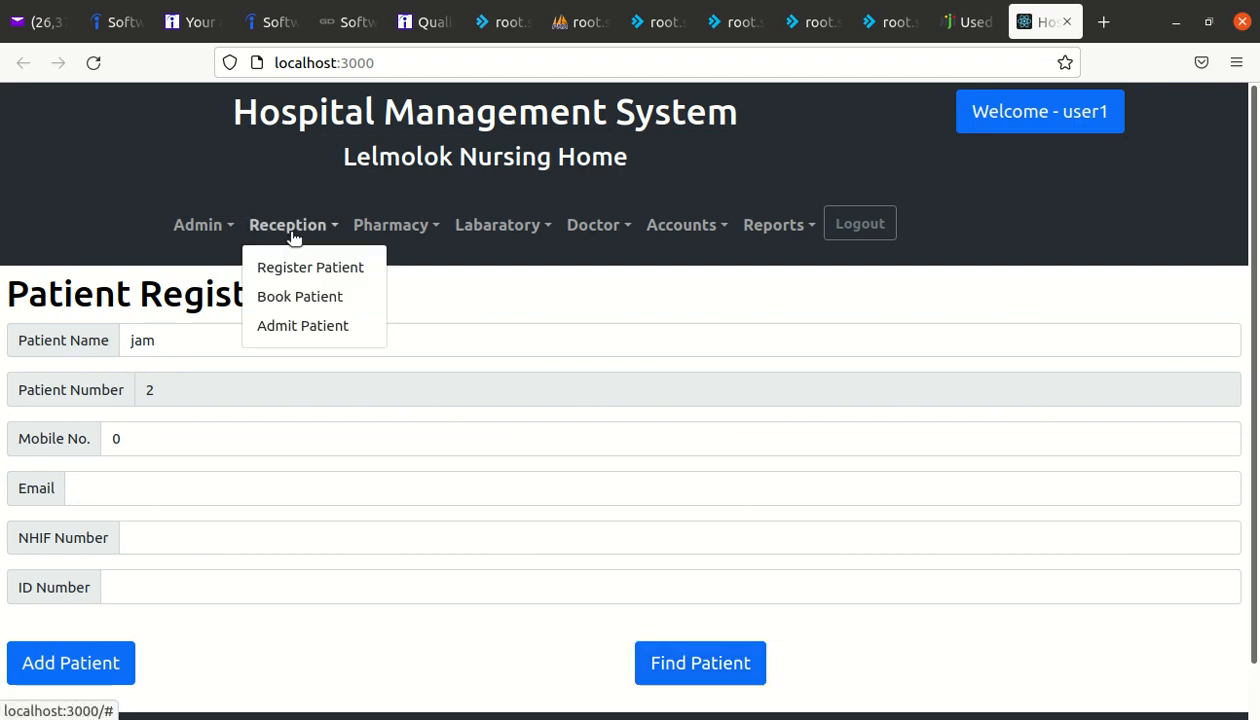
click(303, 297)
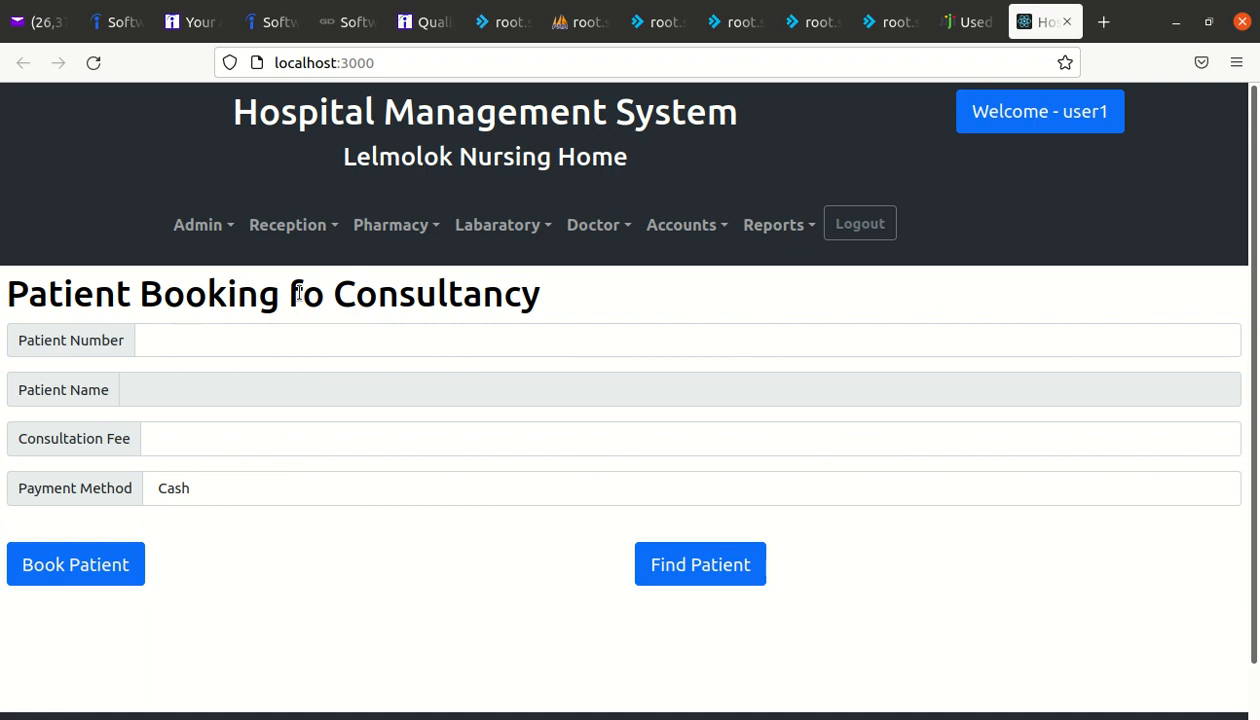
click(224, 347)
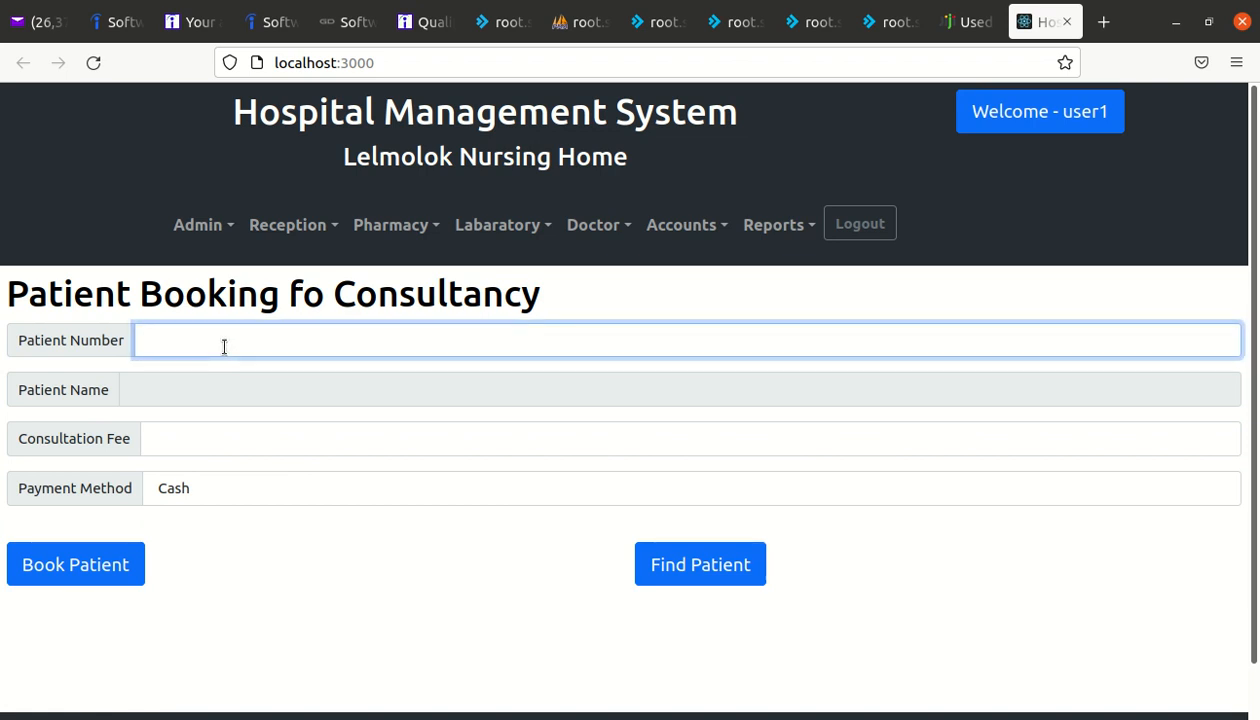
text(1)
click(176, 444)
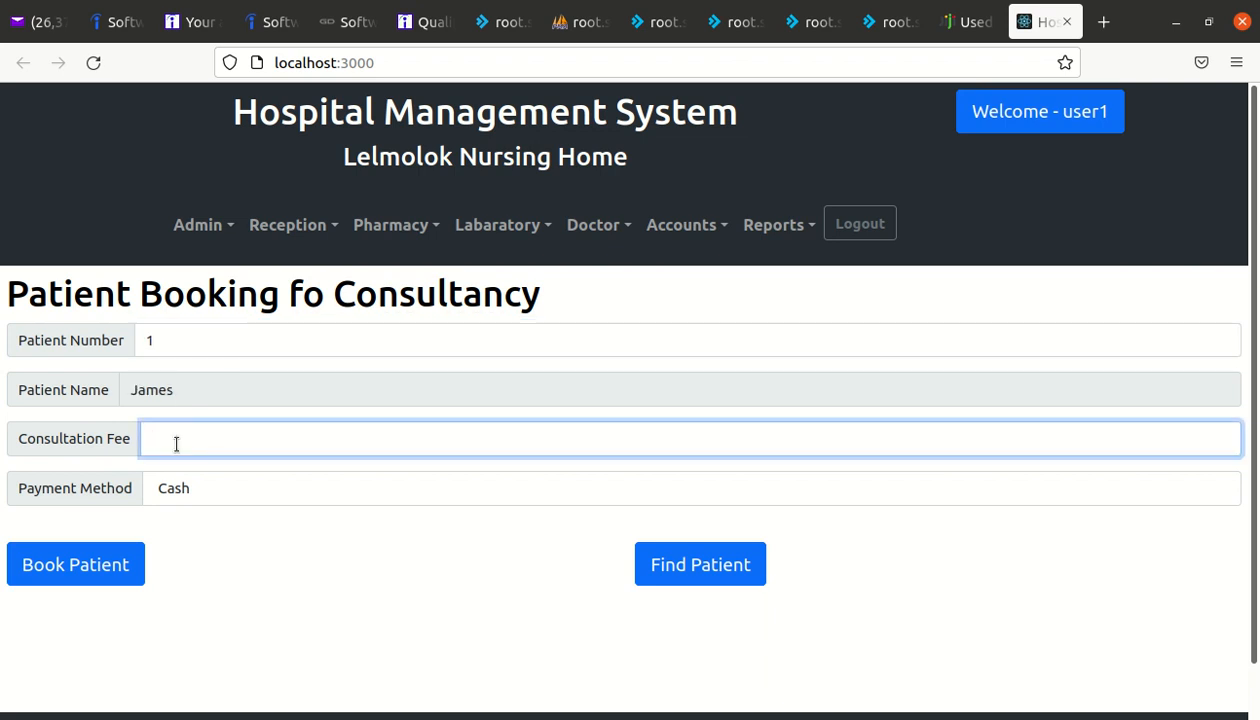
text(500)
click(100, 567)
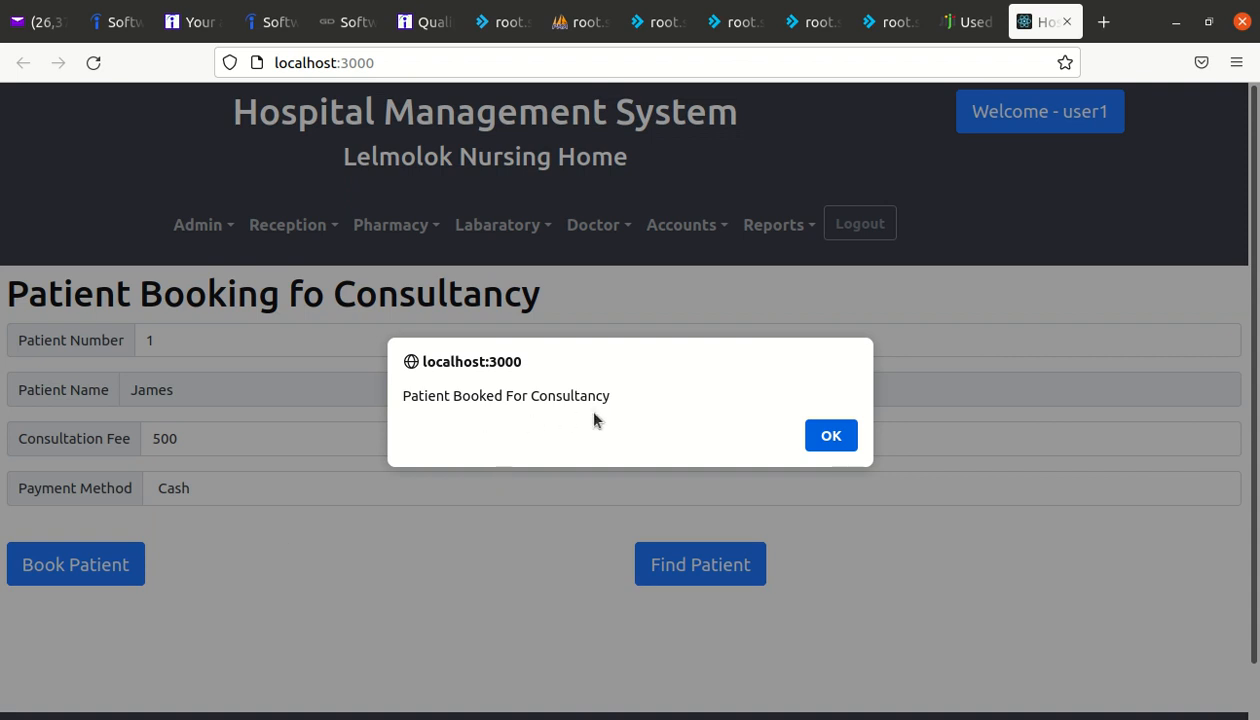
click(822, 432)
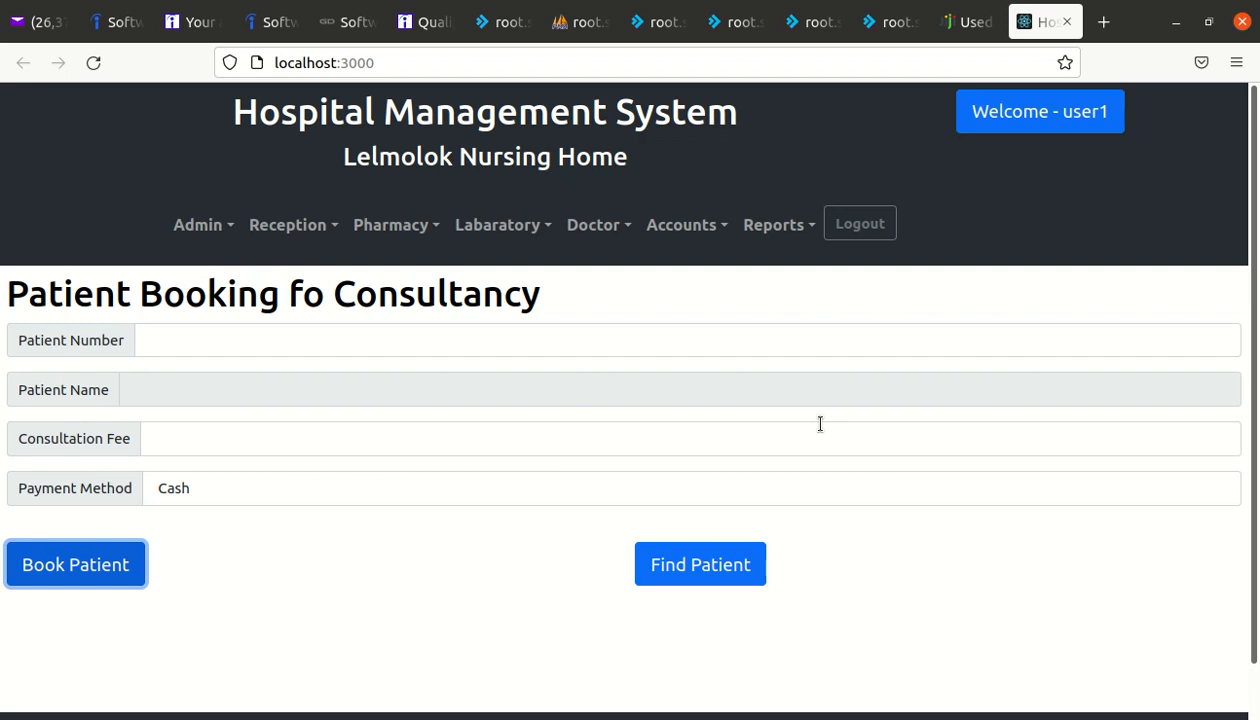
Start the doctor's consultation for the booked patient from the out-patient queue.
click(597, 226)
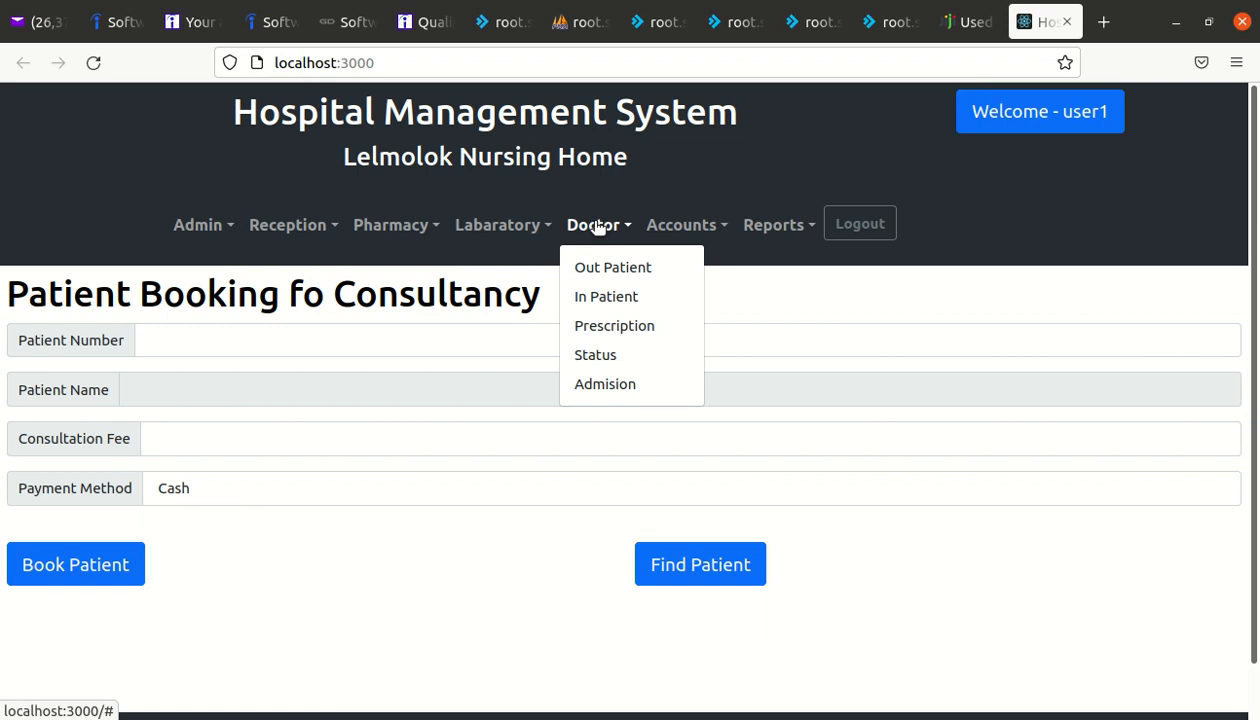
click(600, 272)
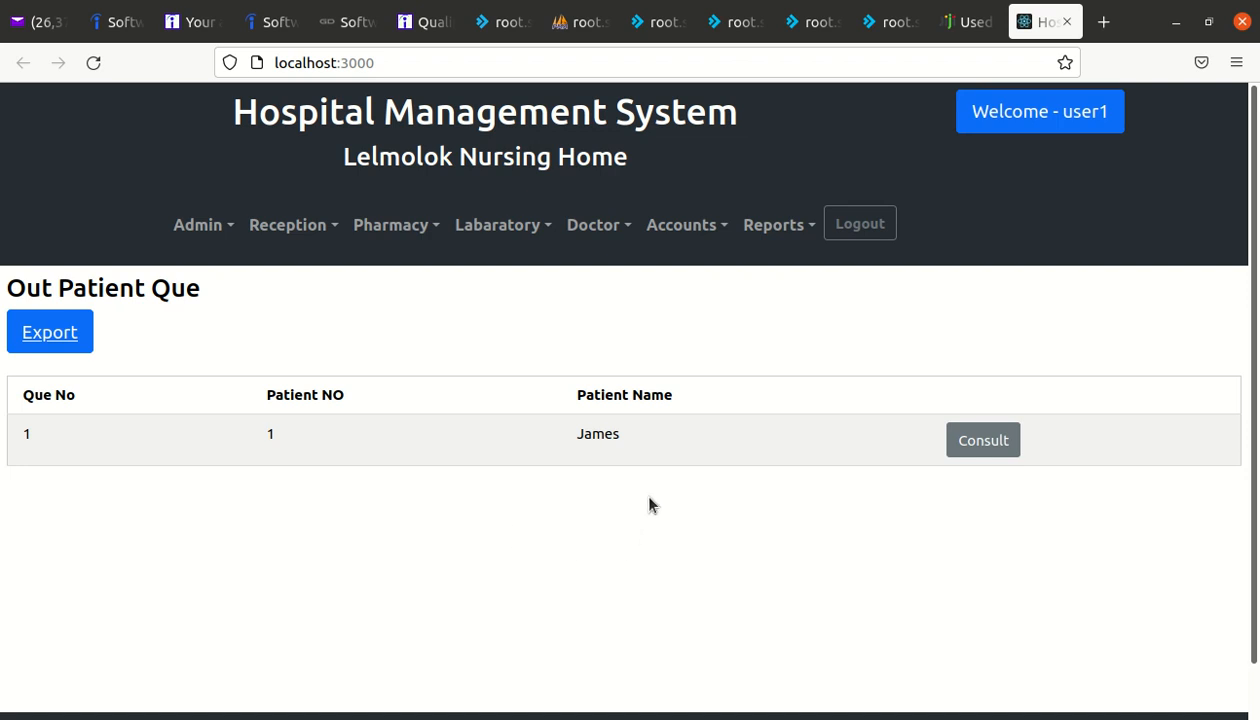
click(983, 443)
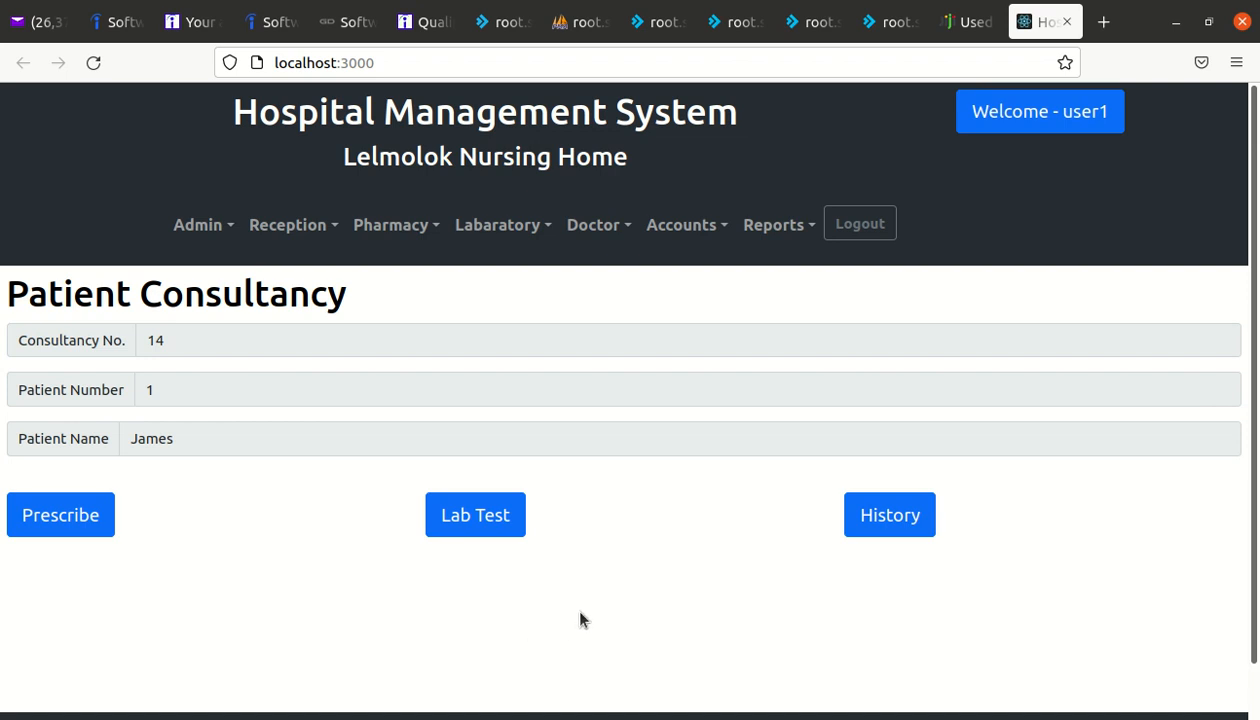
Book the patient for the lab tests "ph level, hb level" from the consultation.
click(462, 522)
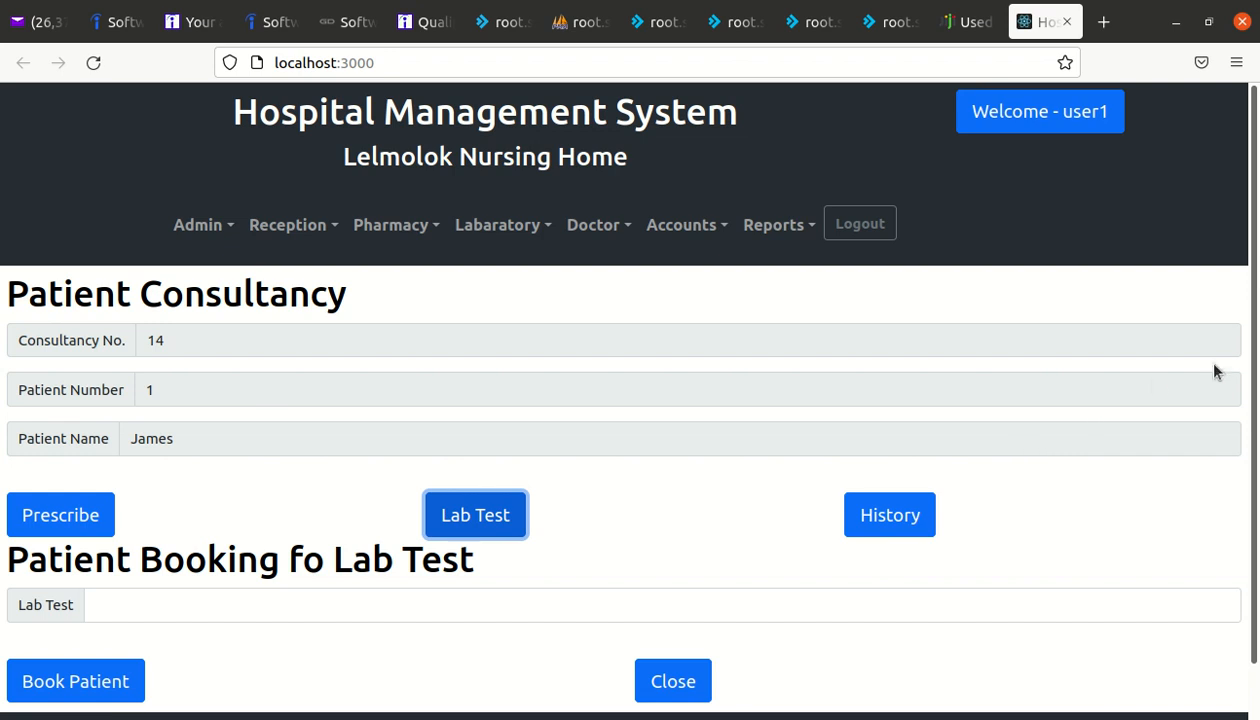
scroll(1254, 372, down, 1)
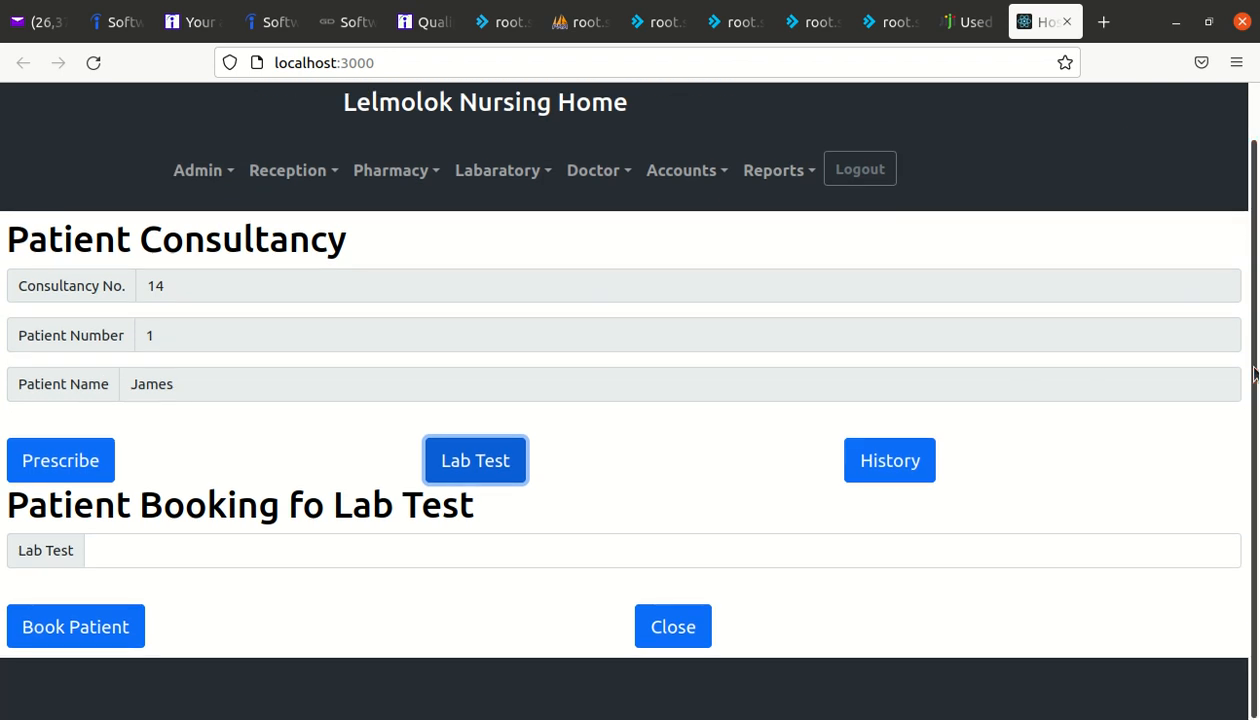
click(590, 542)
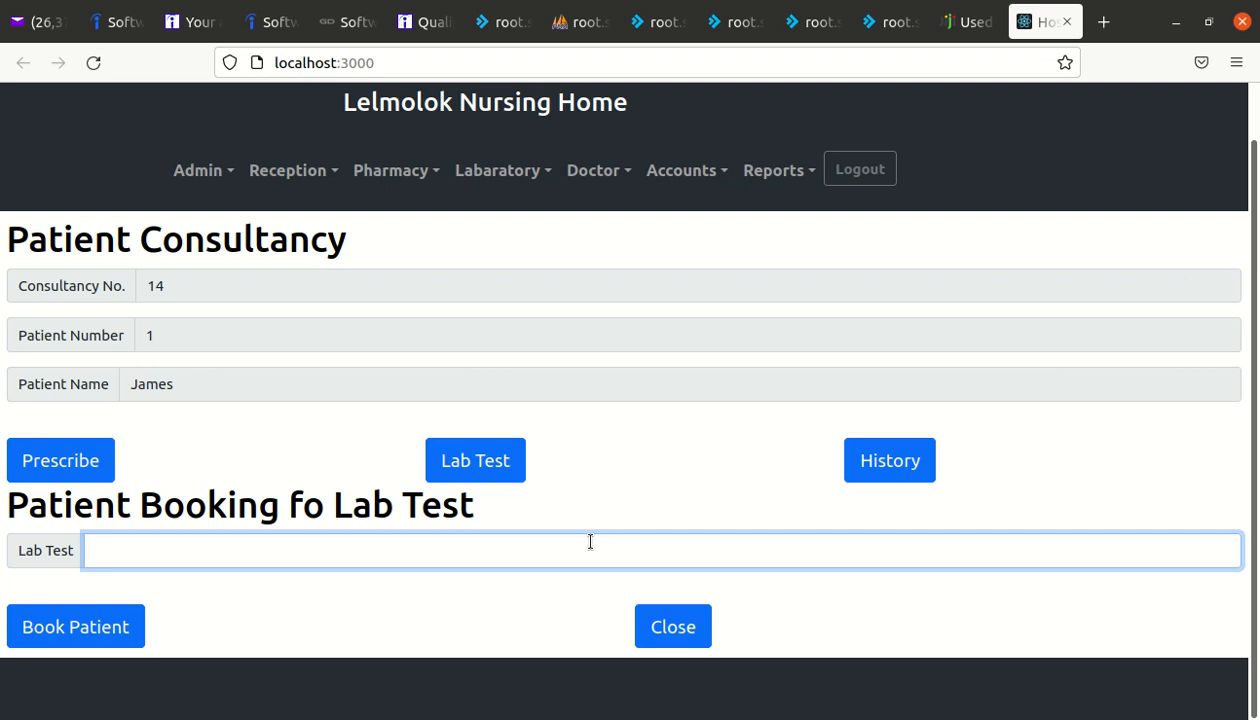
text(ph level, hb level)
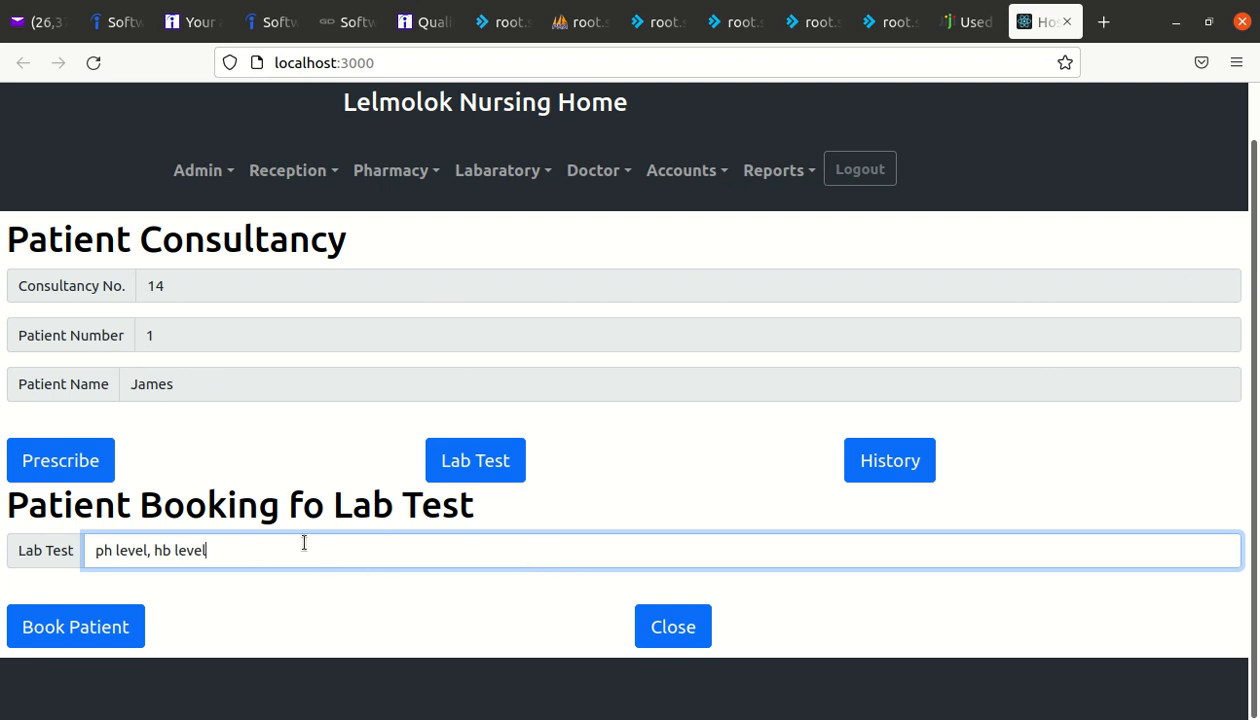
click(88, 626)
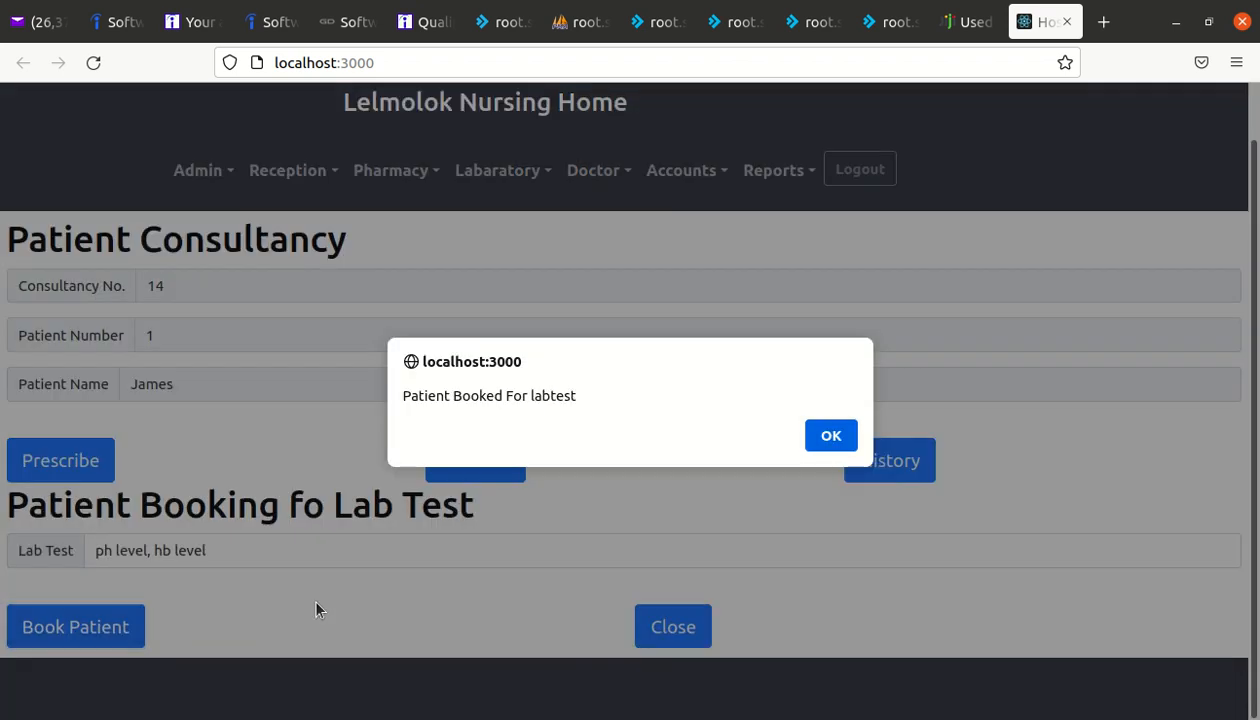
click(830, 435)
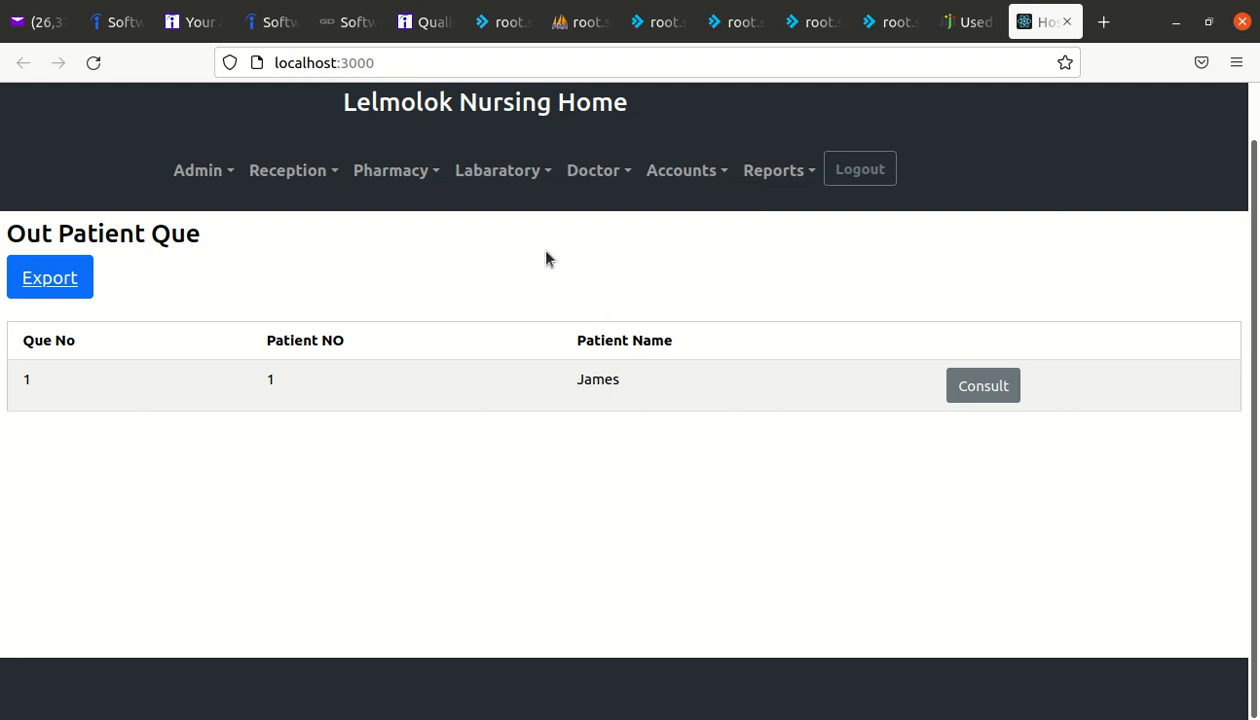
Open the results form for the "ph level, hb level" request in the laboratory's test queue.
click(499, 176)
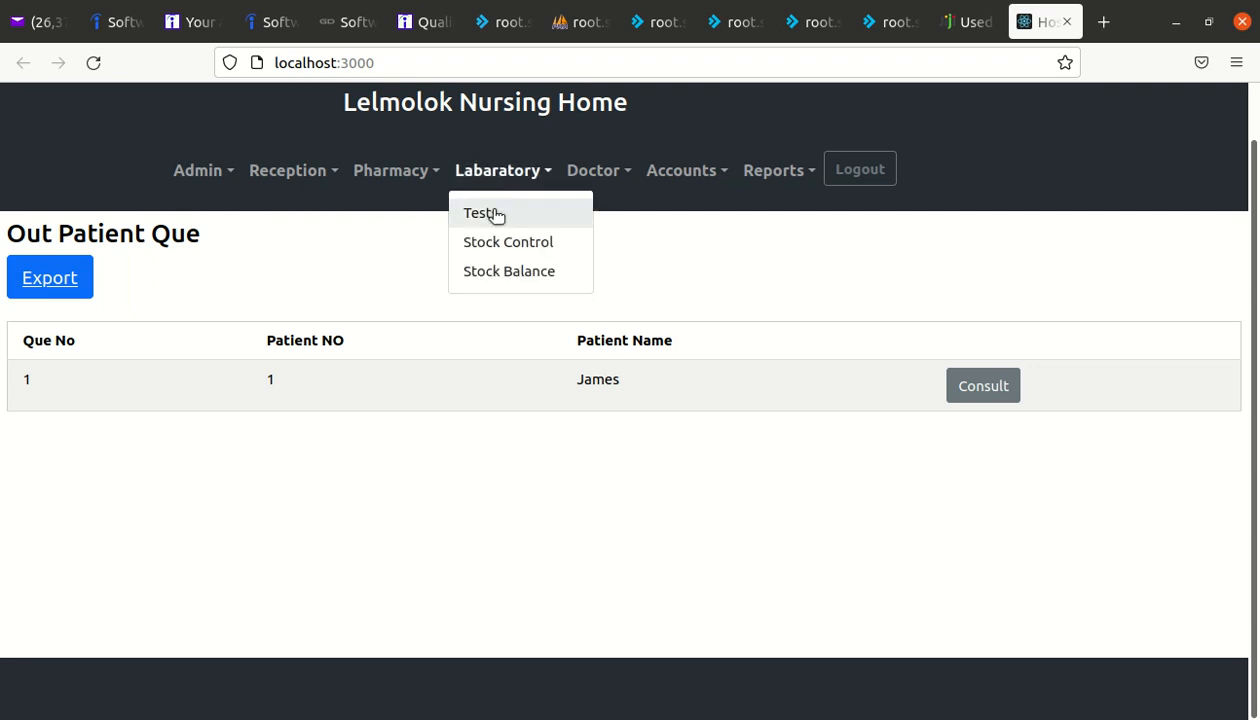
click(495, 215)
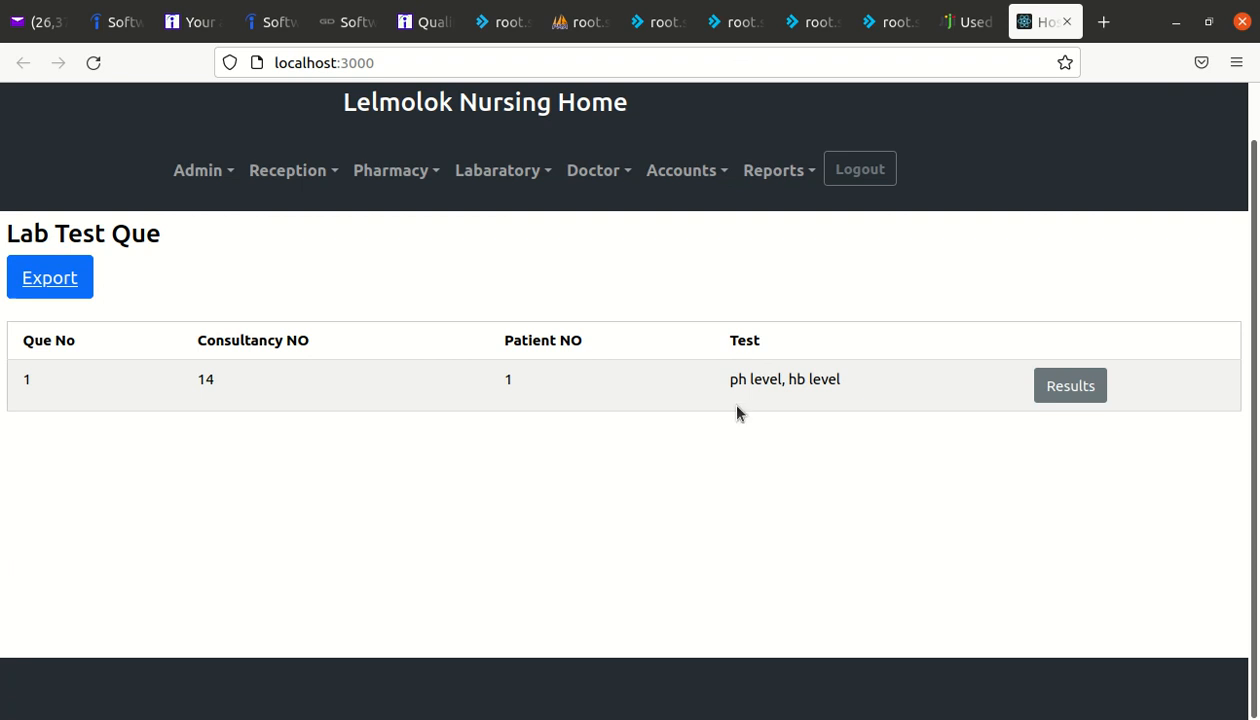
click(1080, 390)
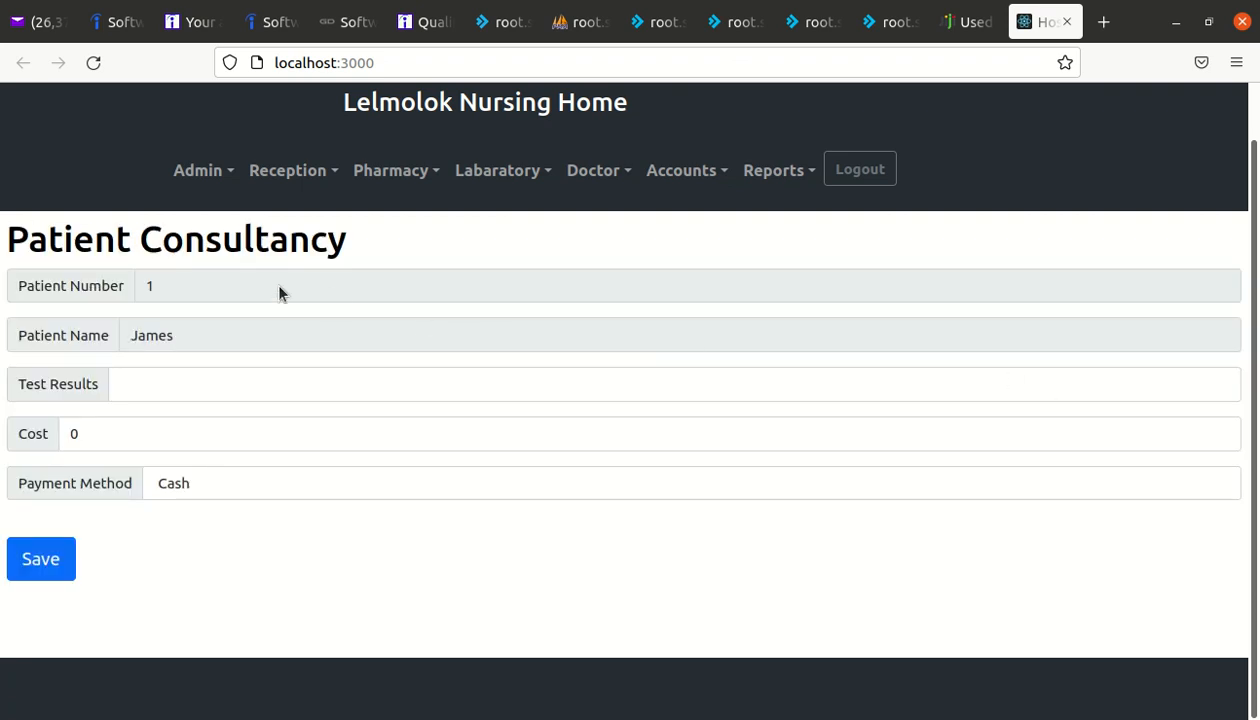
Record the test results as "Normal , 12.4" with a cost of 400 and Cash as payment method, and save them.
click(147, 385)
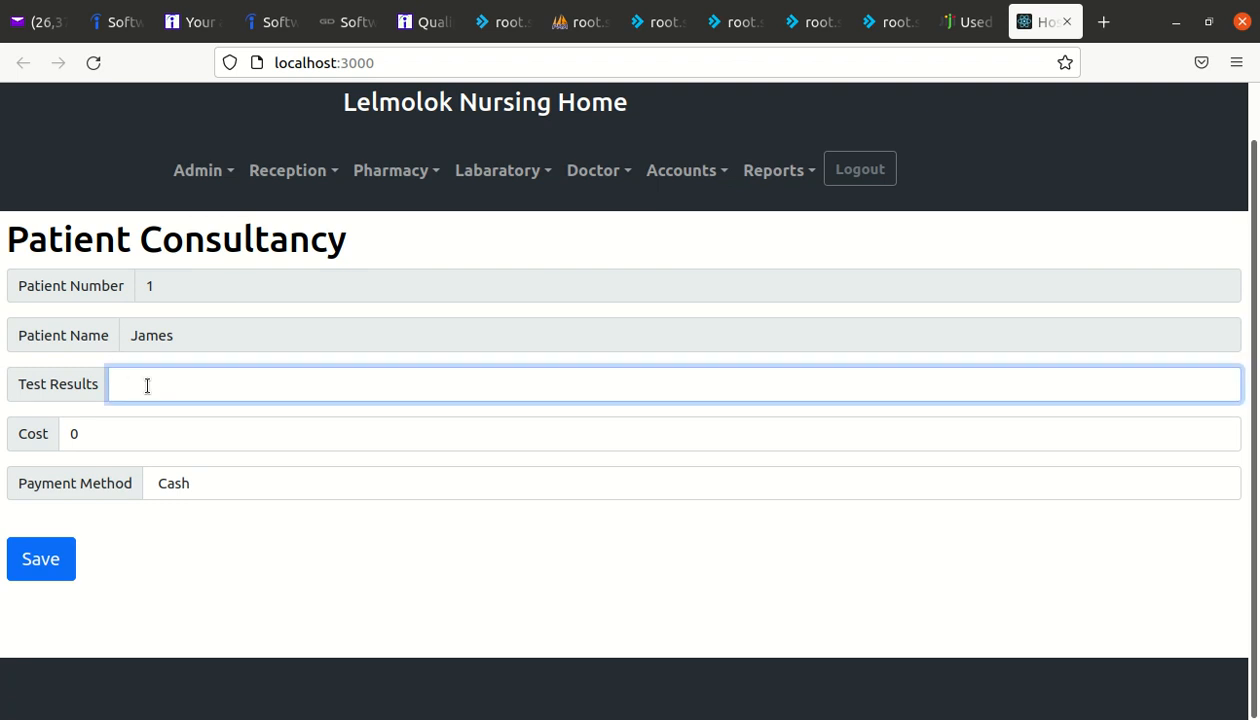
text(Normal , 12.4)
click(130, 437)
key(BackSpace)
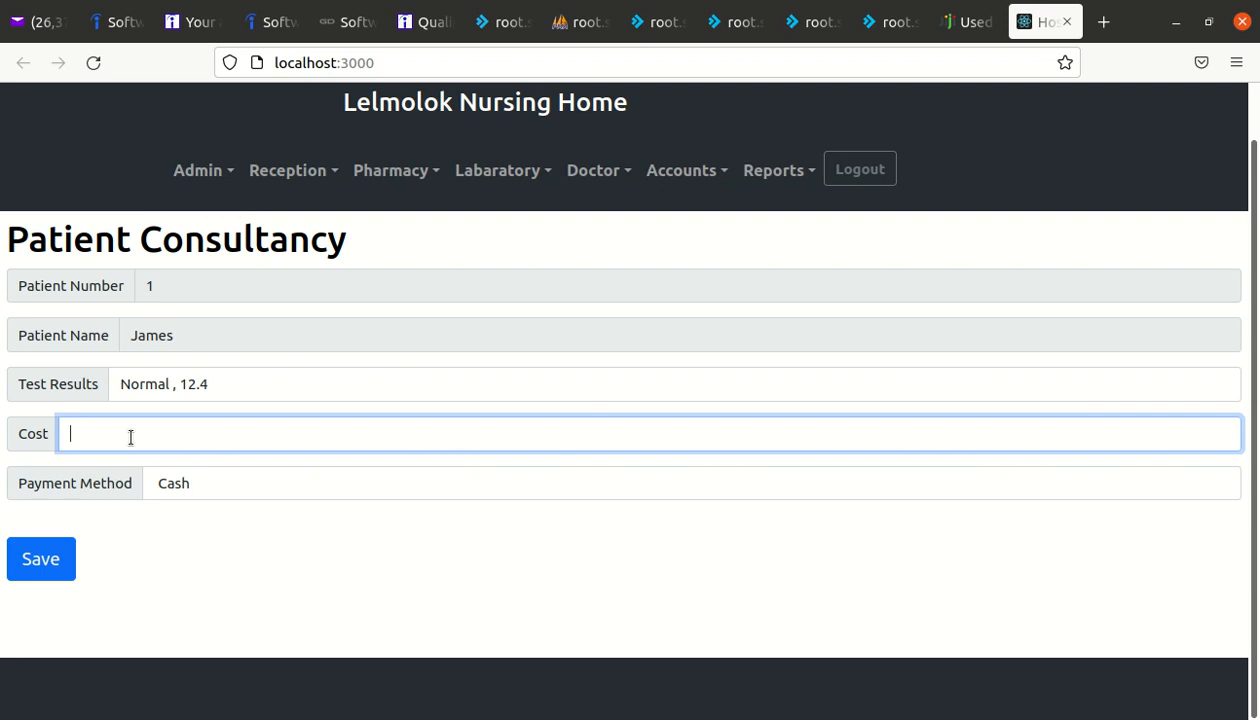
text(400)
click(204, 485)
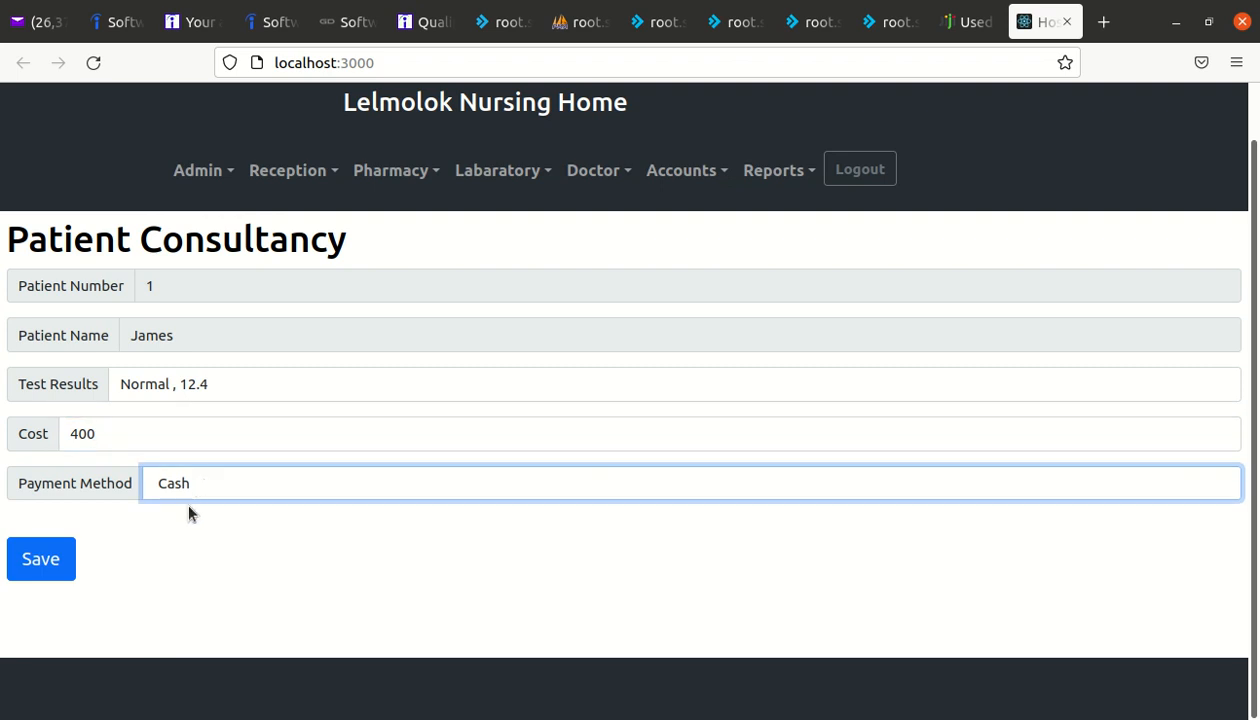
click(52, 560)
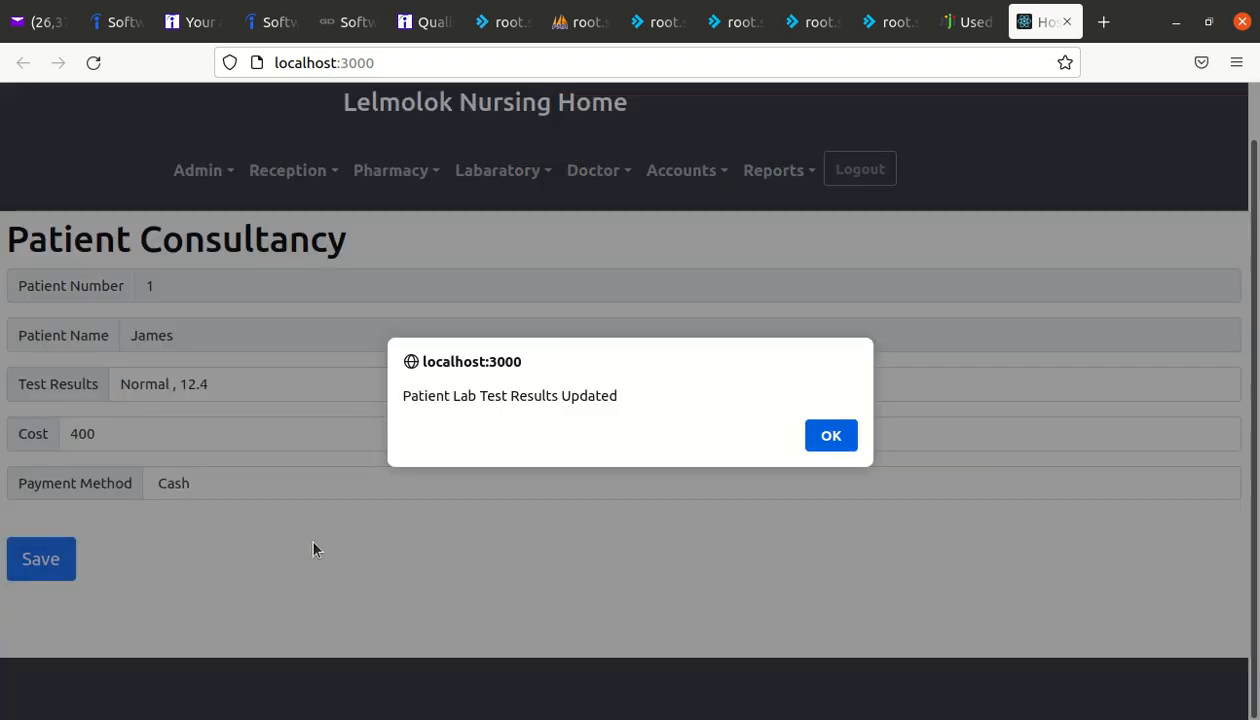
Reopen the patient's consultation from the doctor's out-patient queue and start a prescription.
click(831, 437)
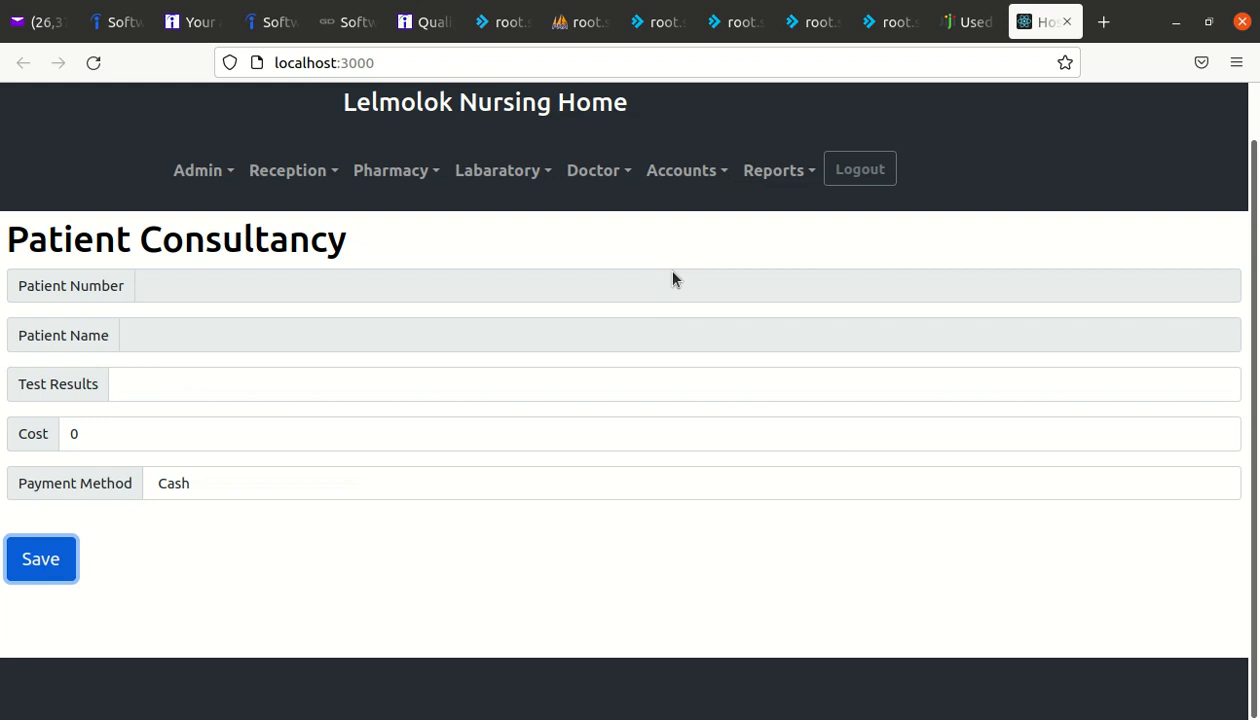
click(593, 171)
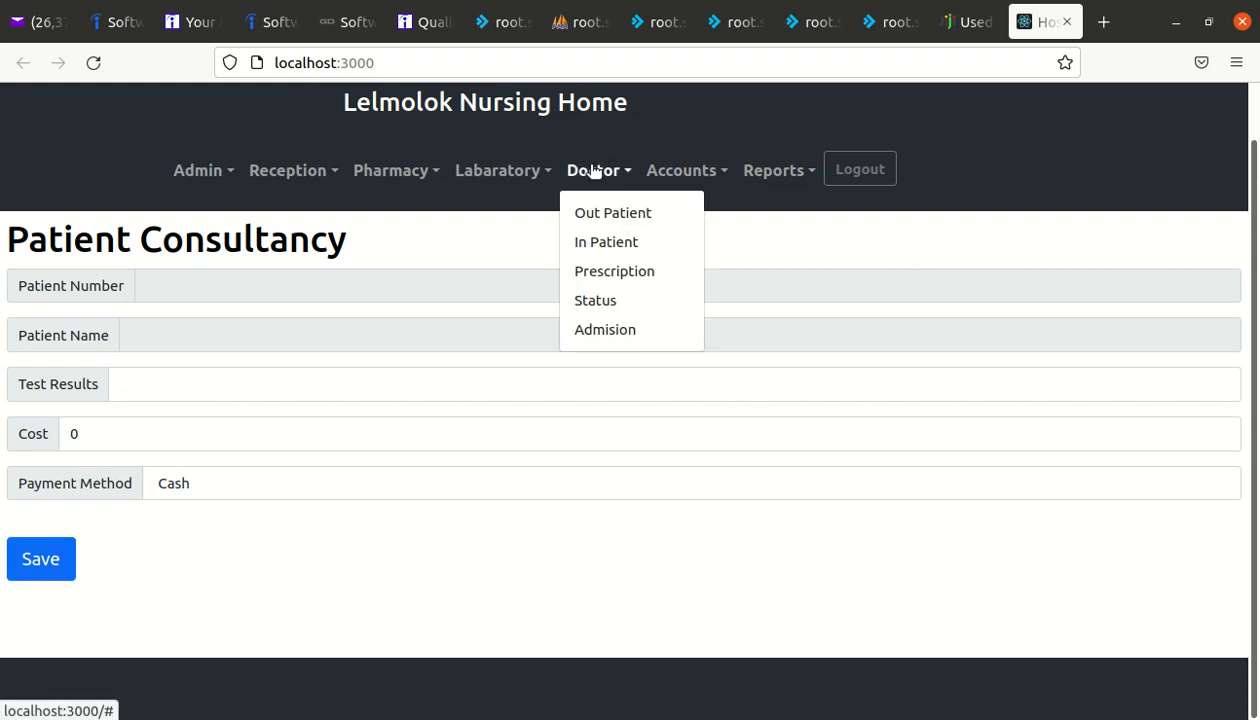
click(600, 215)
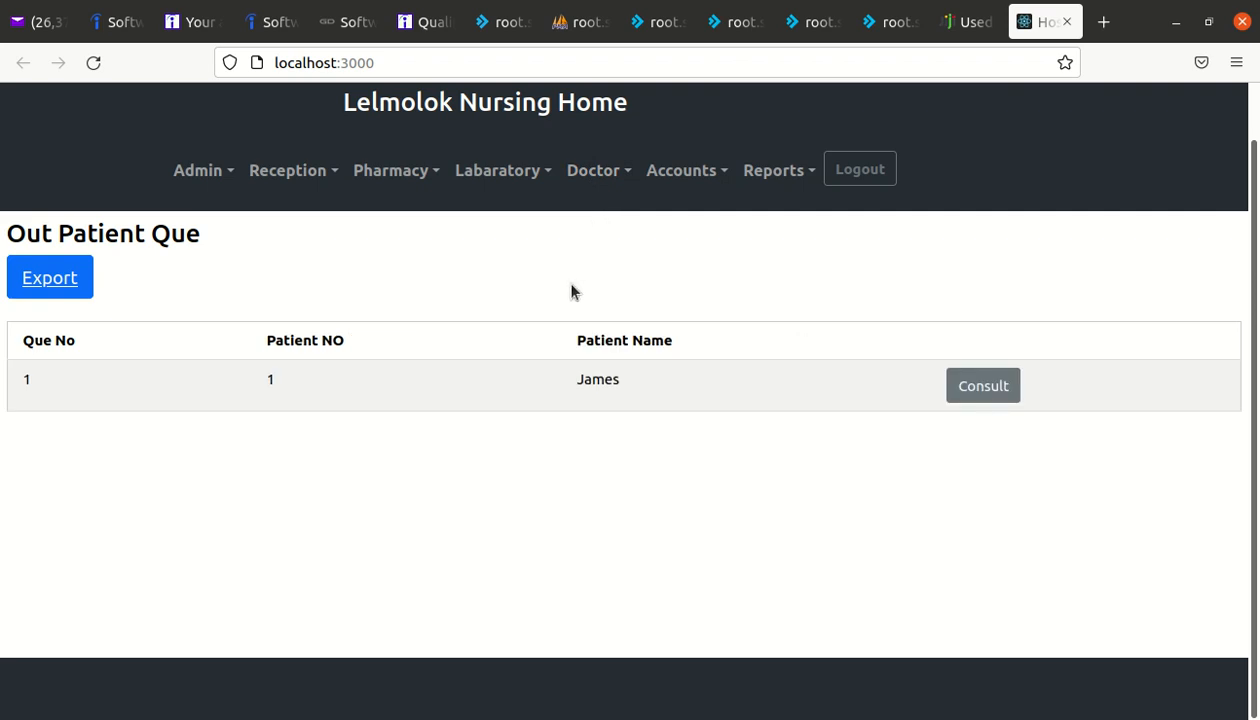
click(970, 398)
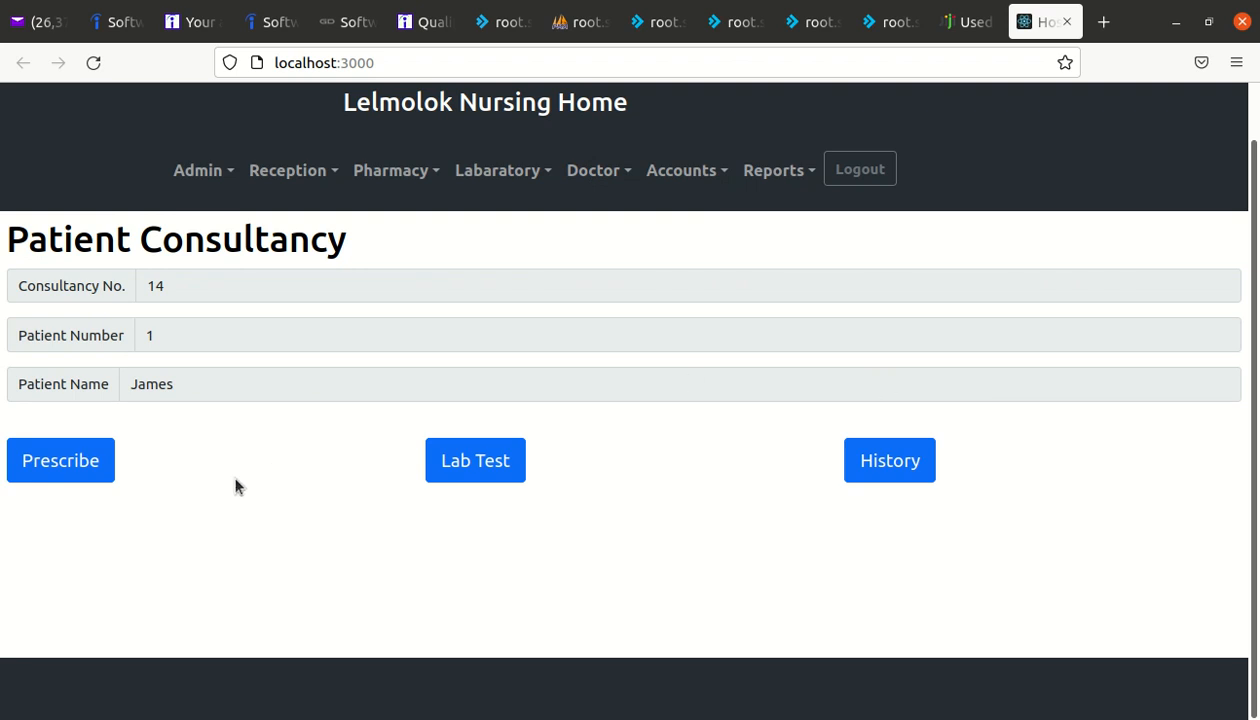
click(79, 457)
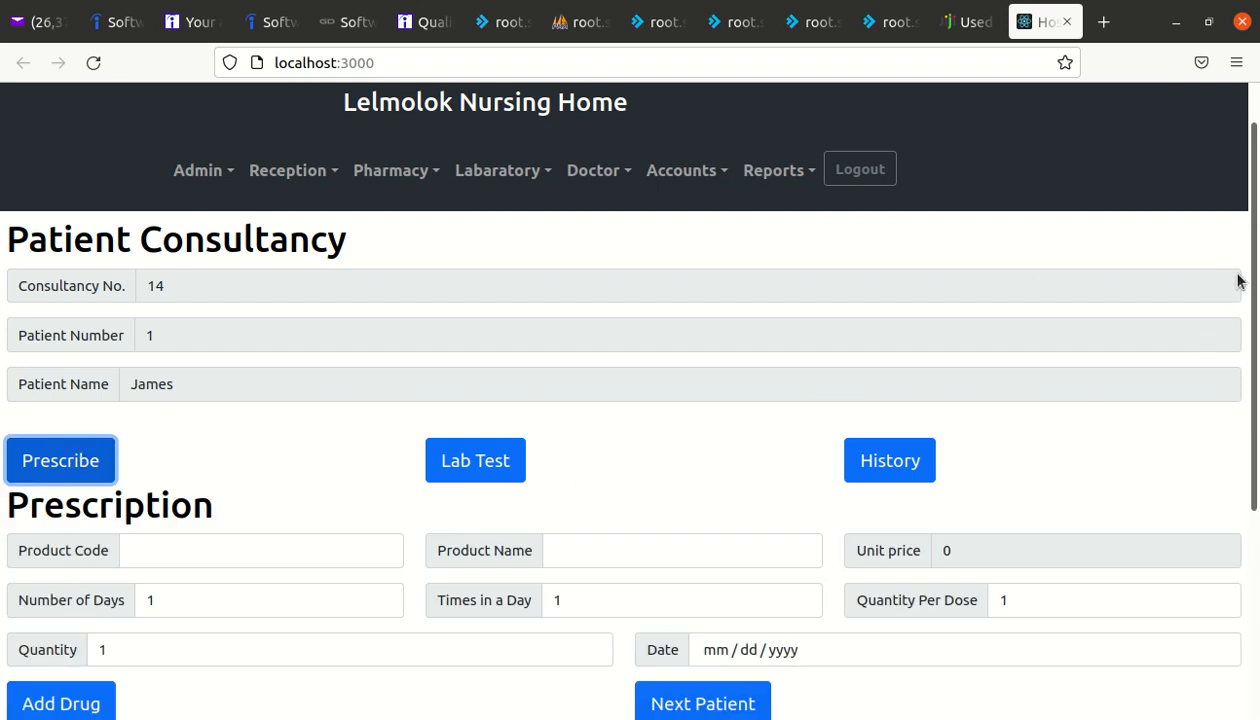
Review the patient's lab test results listed with the prescription.
drag(1252, 286, 1252, 487)
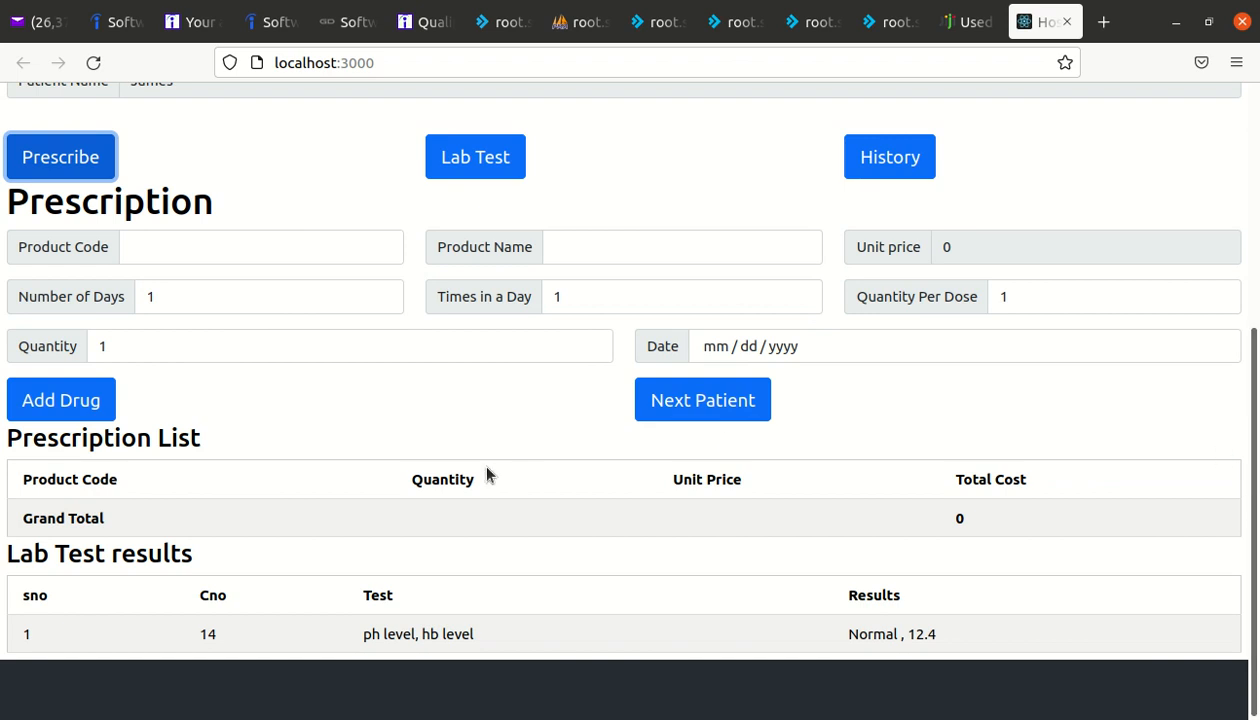
drag(200, 558, 12, 558)
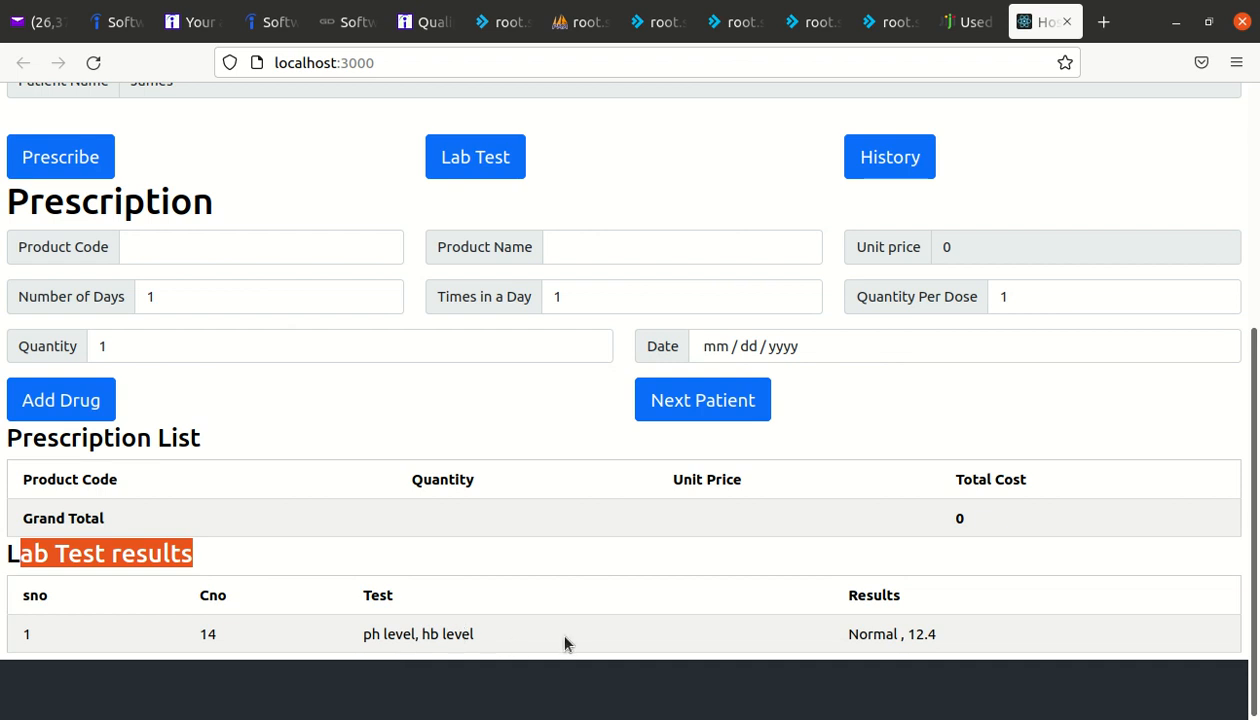
drag(1255, 448, 1255, 431)
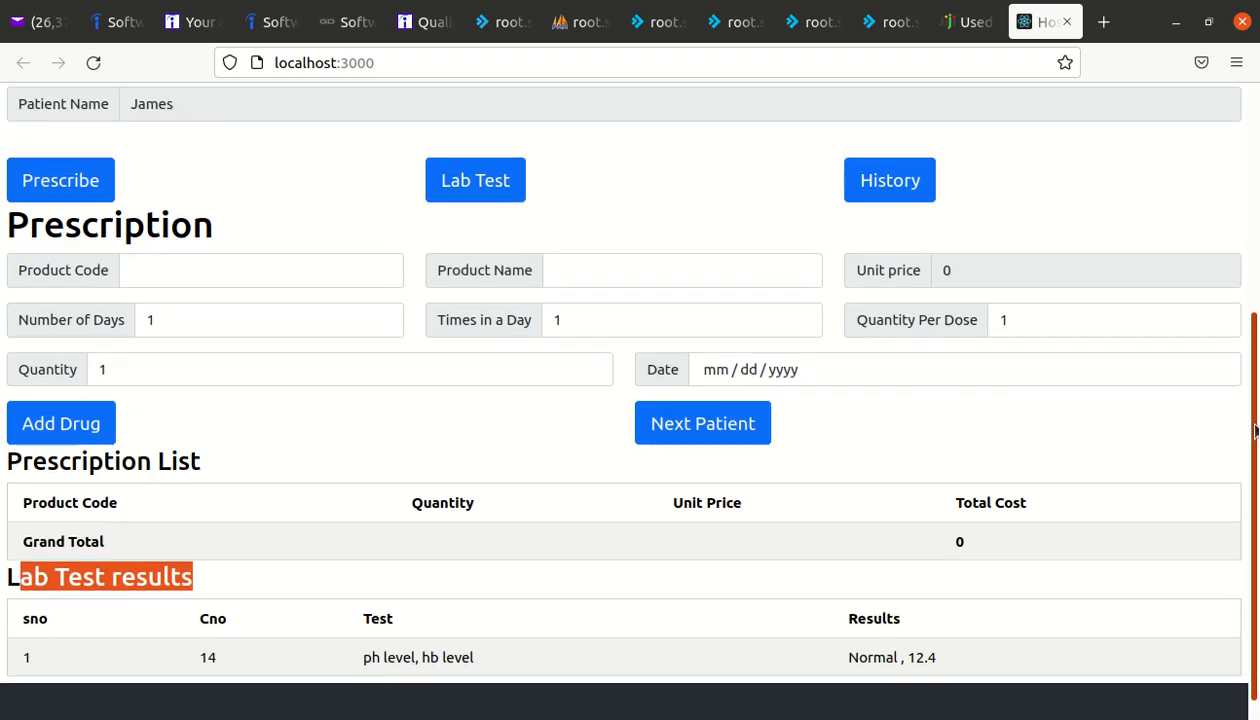
click(920, 657)
drag(937, 657, 873, 657)
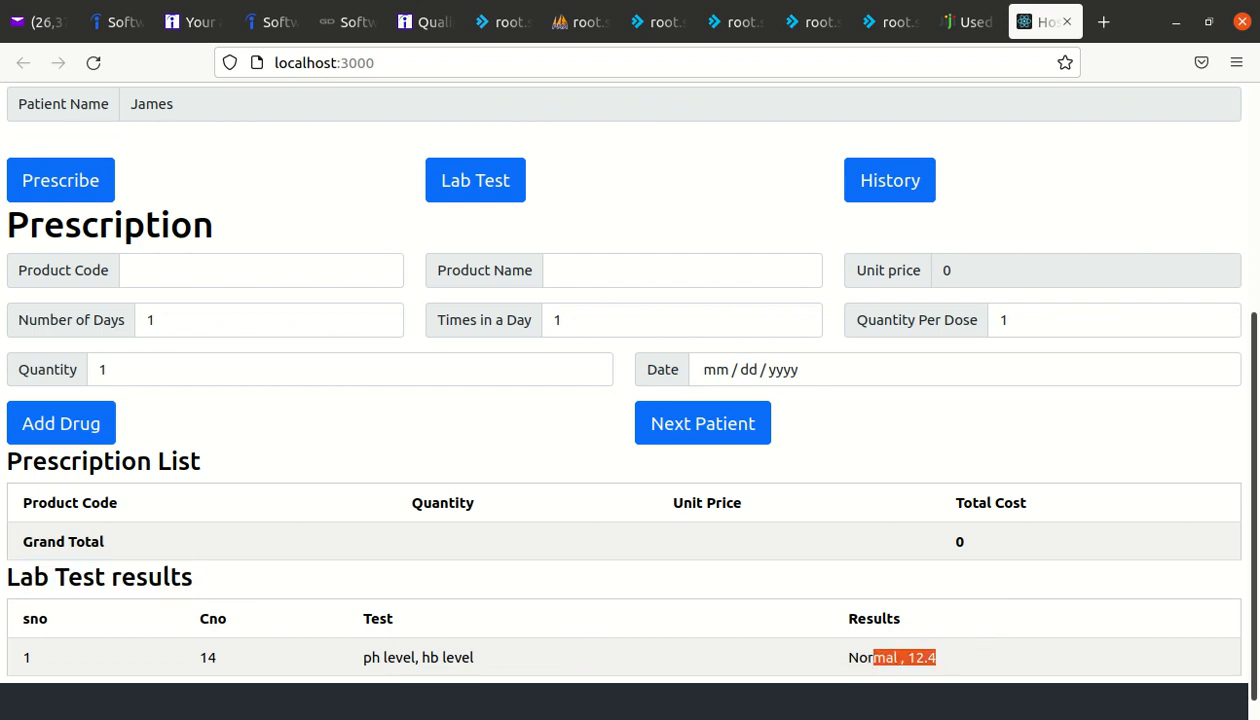
Add BUSCOPAN 20MG INJ to the prescription with the default quantity of 1.
scroll(865, 389, up, 2)
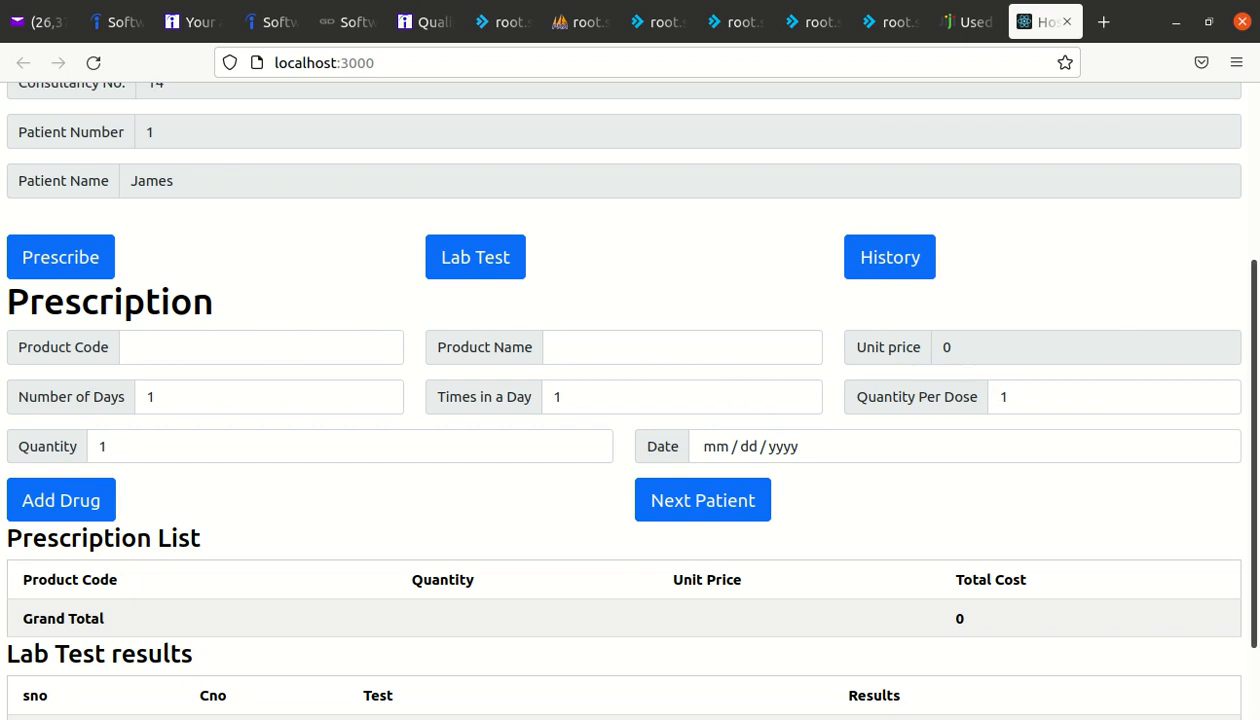
scroll(1253, 400, up, 3)
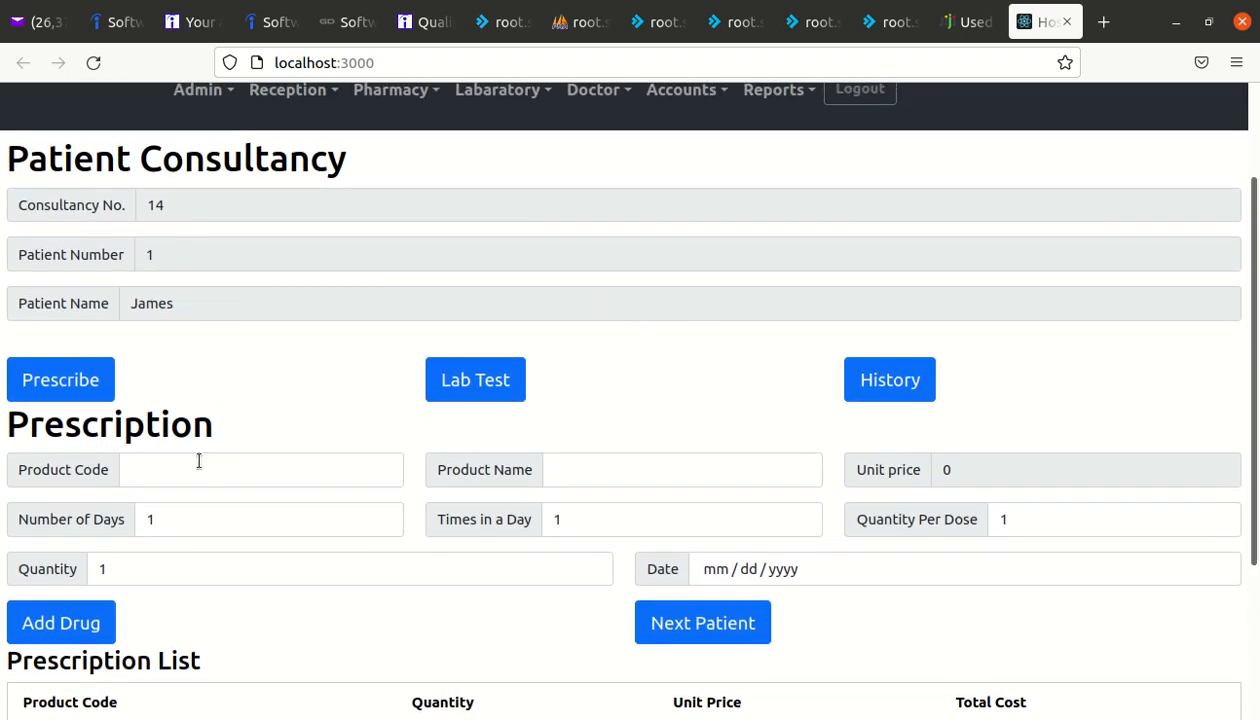
click(557, 476)
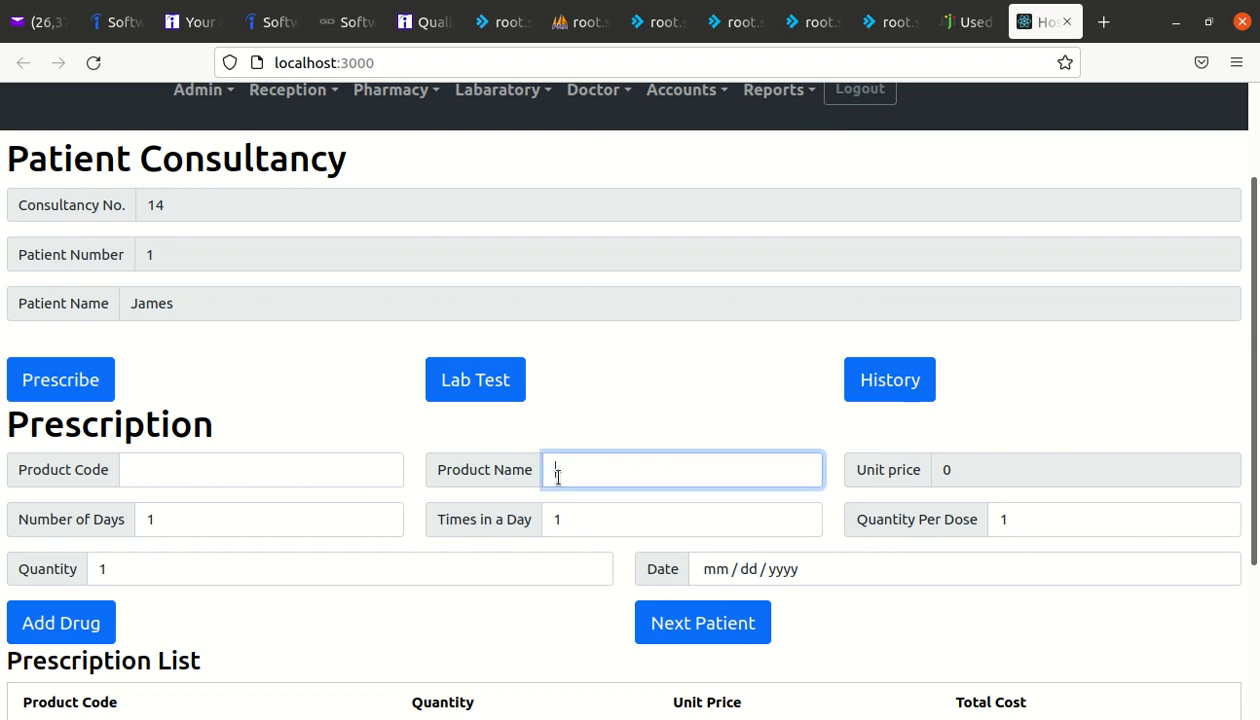
text(bu)
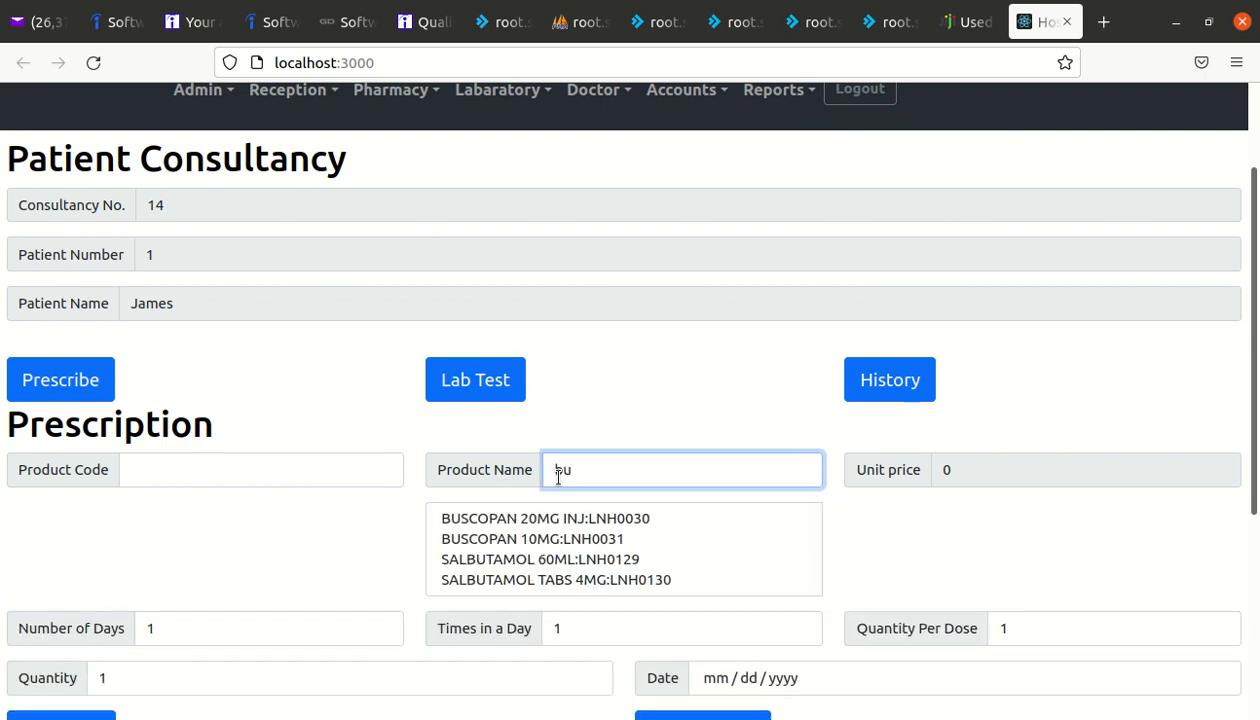
click(600, 518)
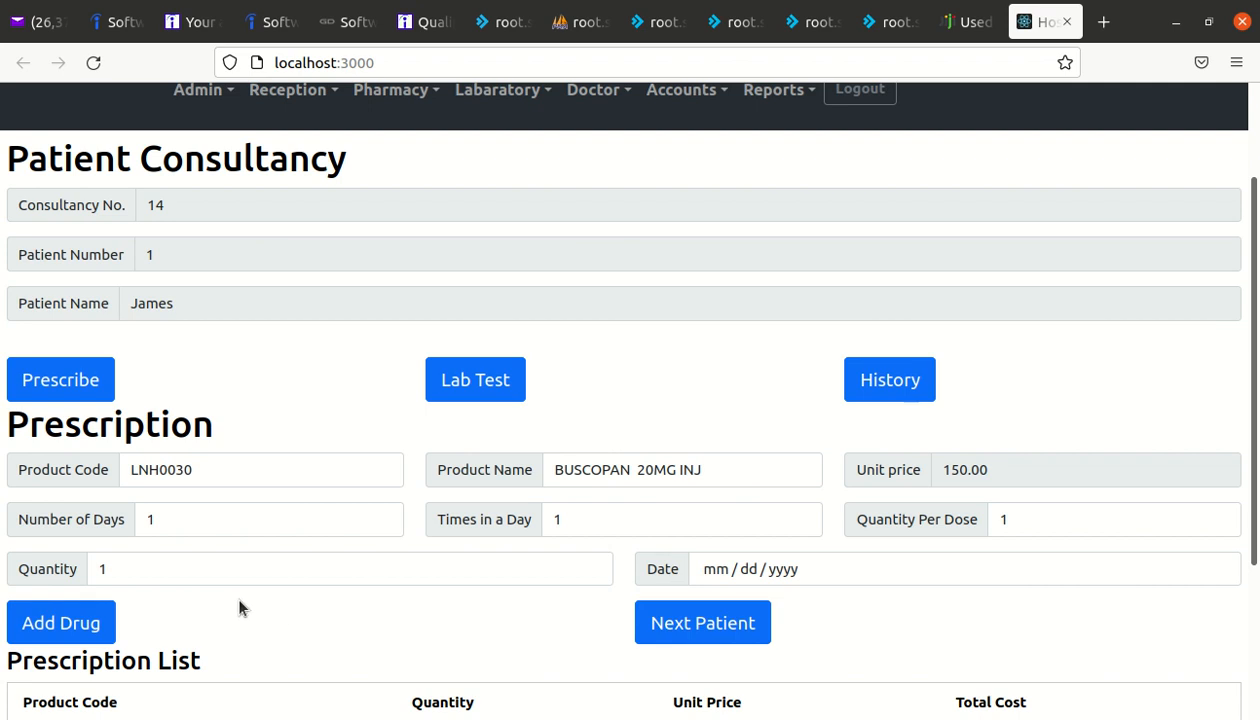
click(92, 622)
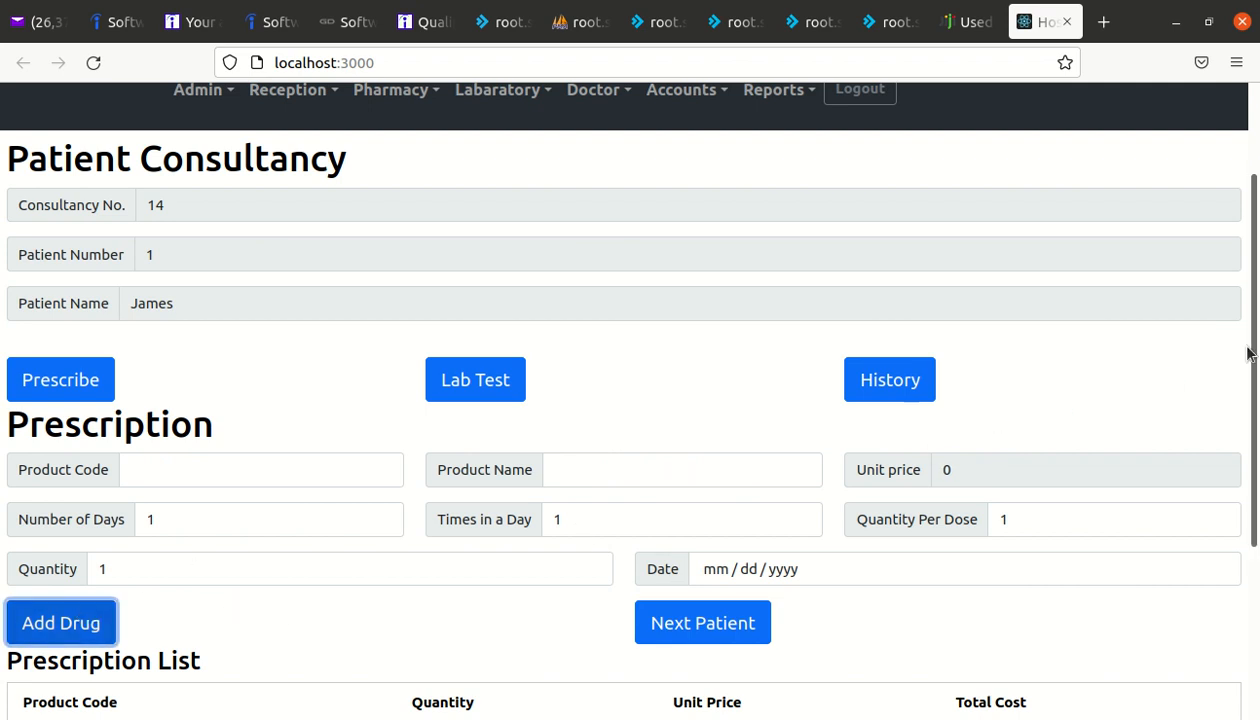
Choose AMPHICLOX CAPSULES 500MG as the second drug to prescribe.
drag(1255, 351, 1255, 442)
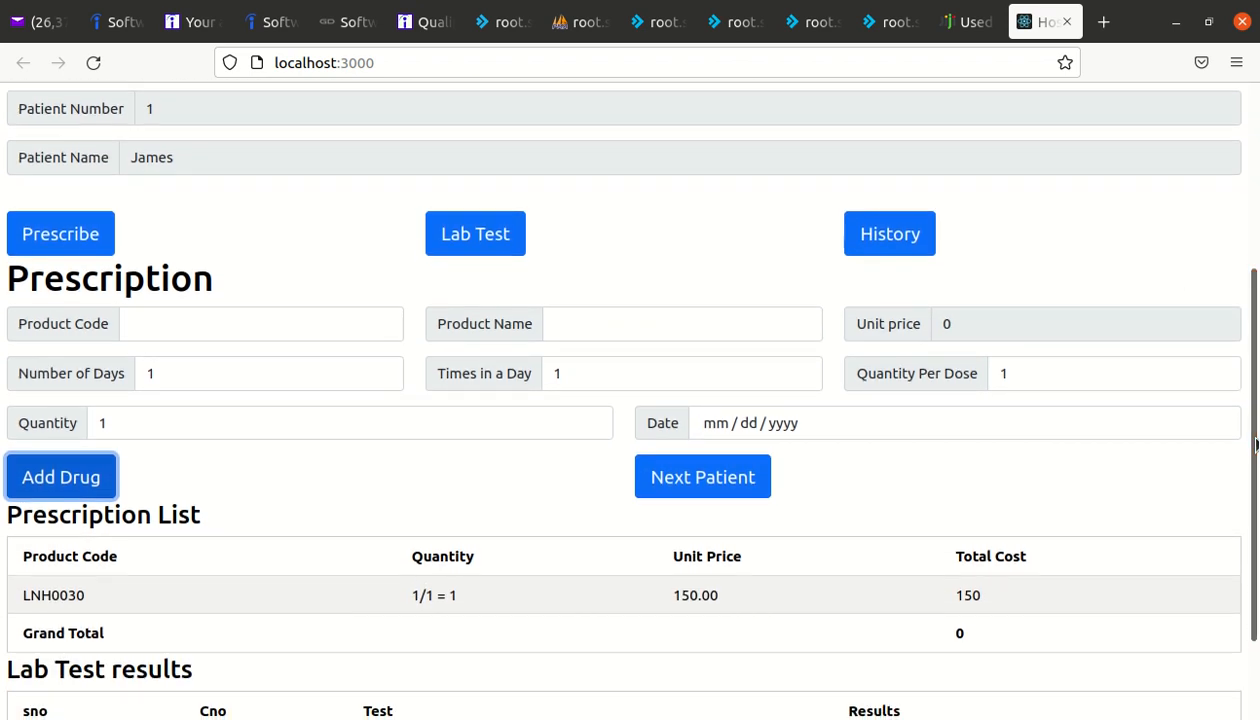
click(585, 328)
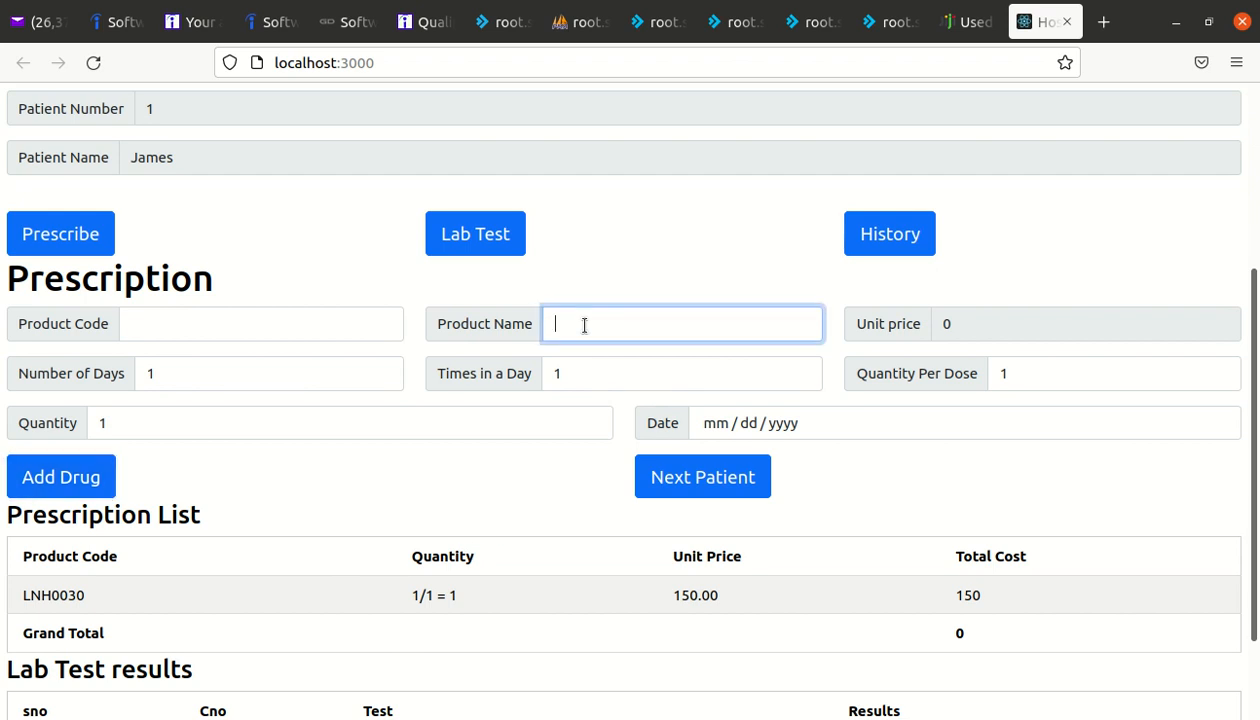
text(h)
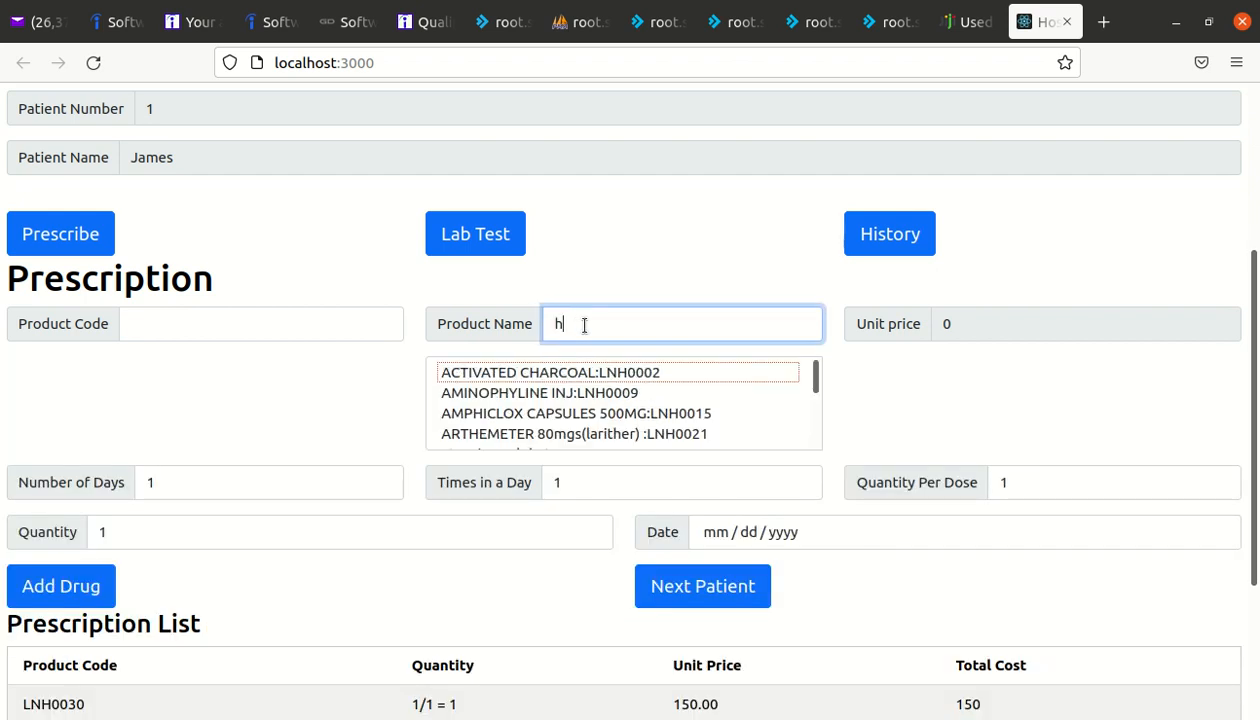
click(570, 414)
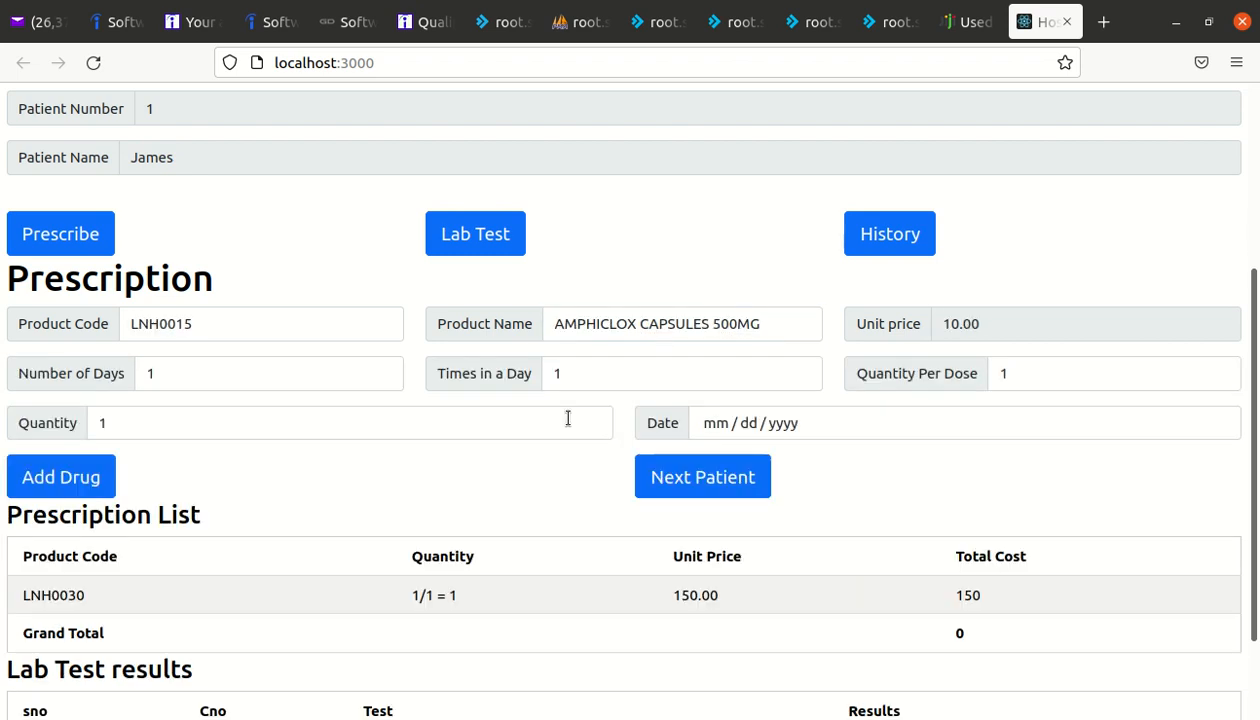
Set the capsules' dosage to 5 days, 3 times a day, and date the entry 10/31/2021.
click(213, 376)
key(BackSpace)
text(5)
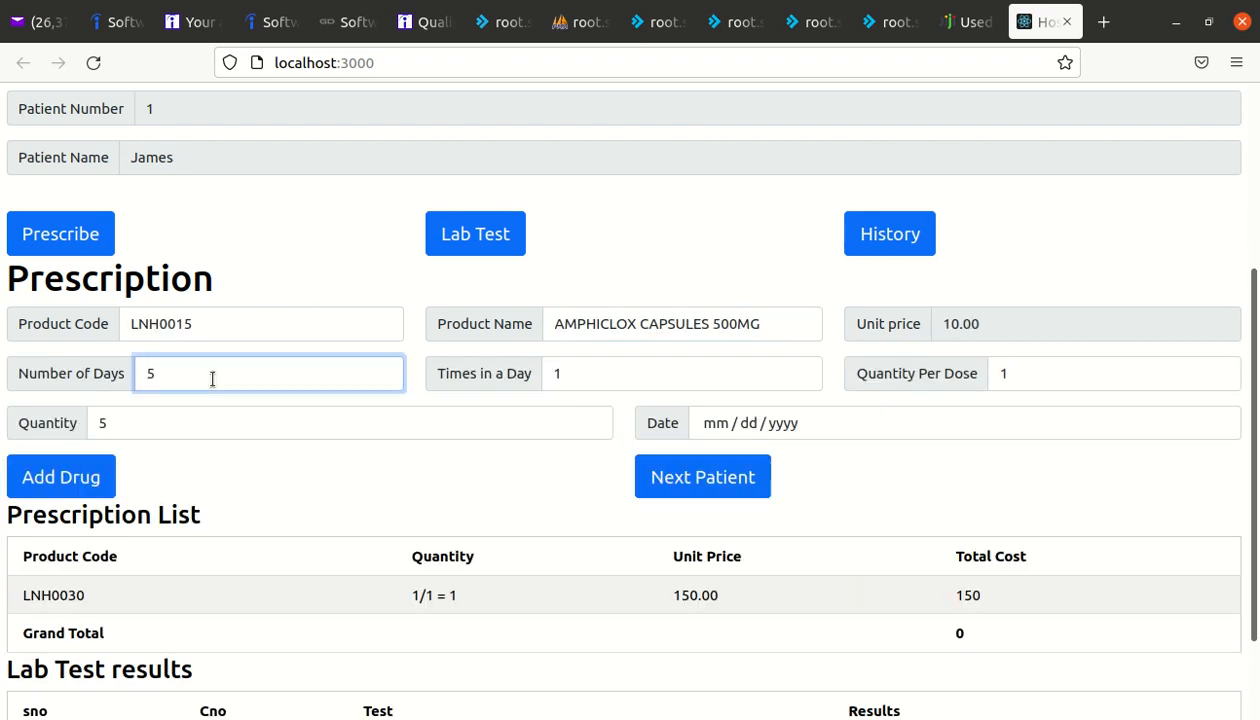
click(568, 377)
key(BackSpace)
text(3)
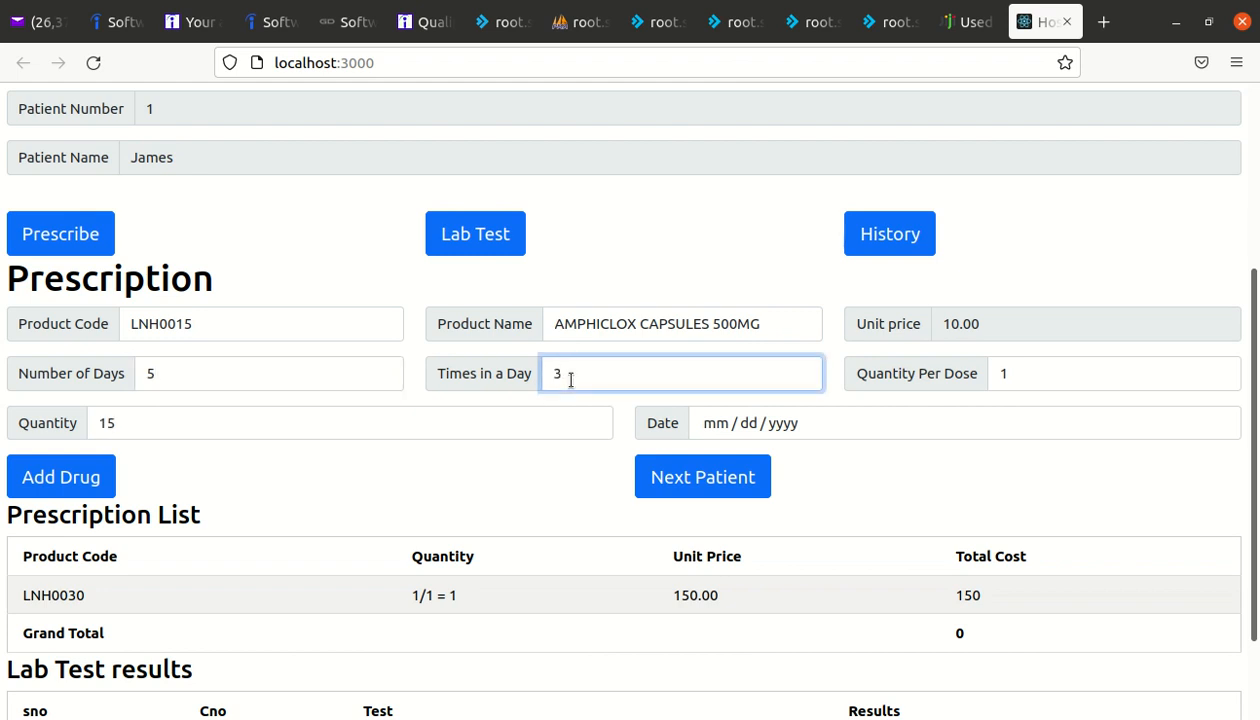
click(877, 420)
click(720, 643)
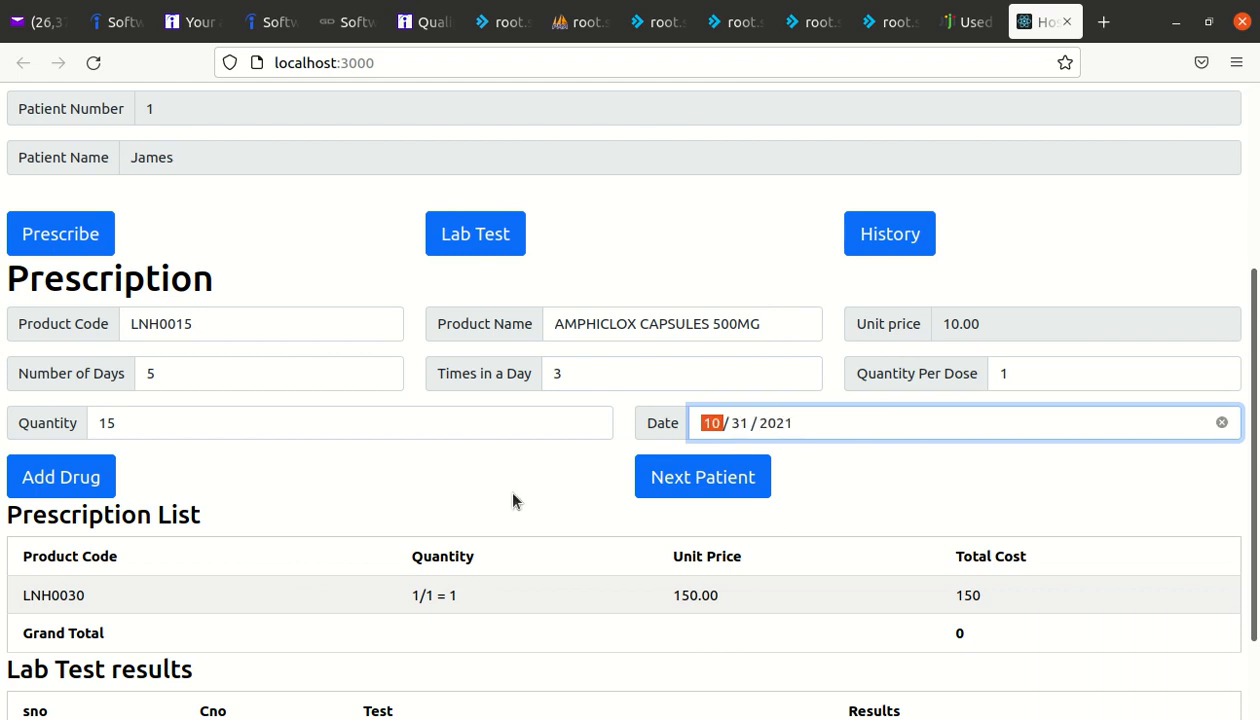
Add the capsules to the prescription list, then save the prescription by moving on to the next patient.
click(60, 478)
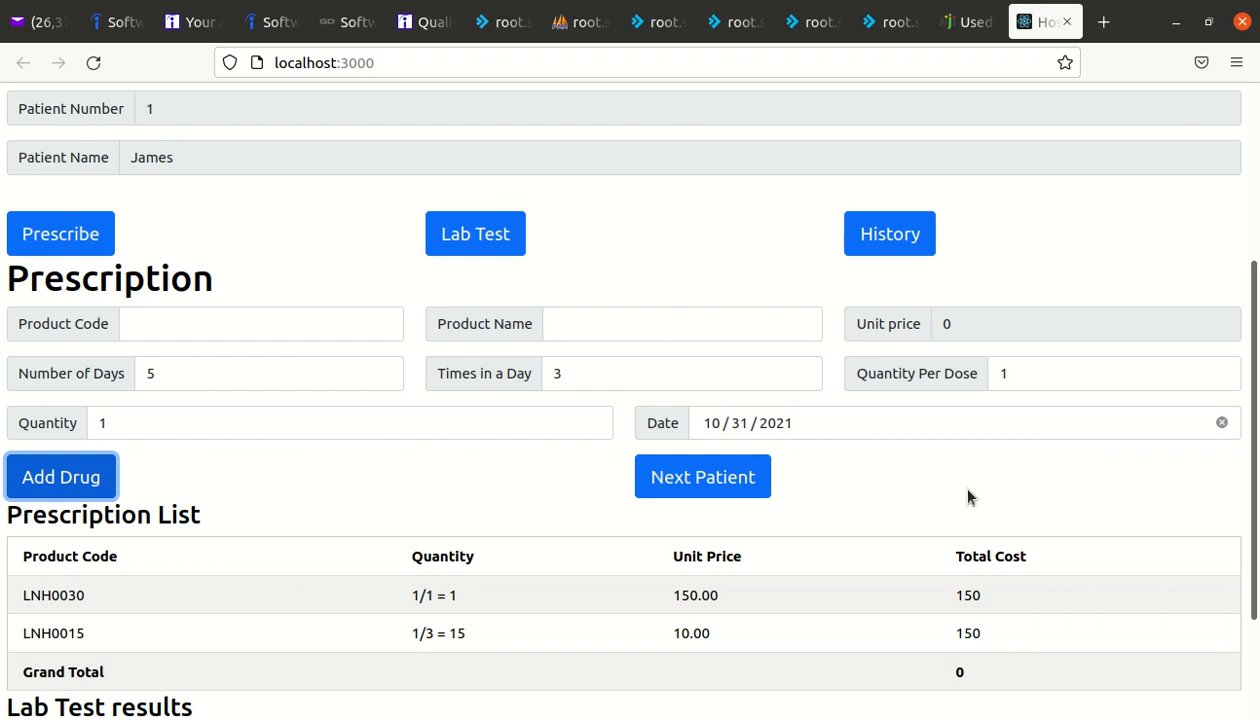
click(724, 481)
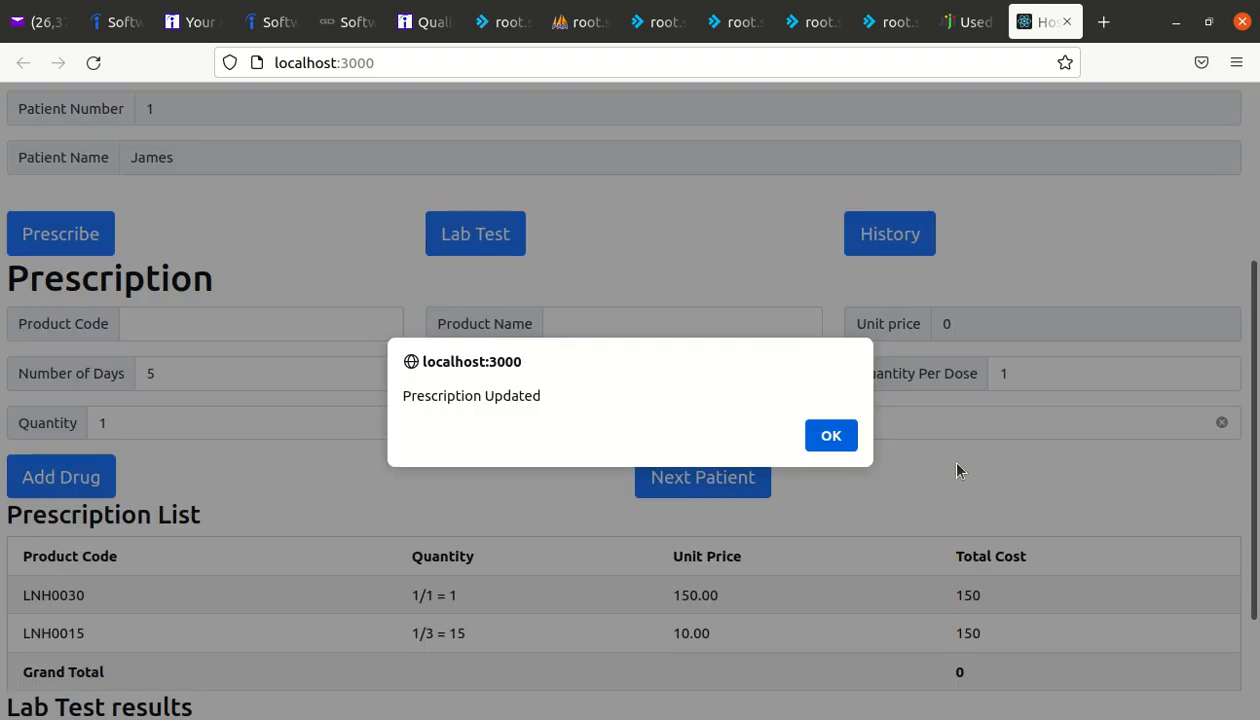
click(838, 442)
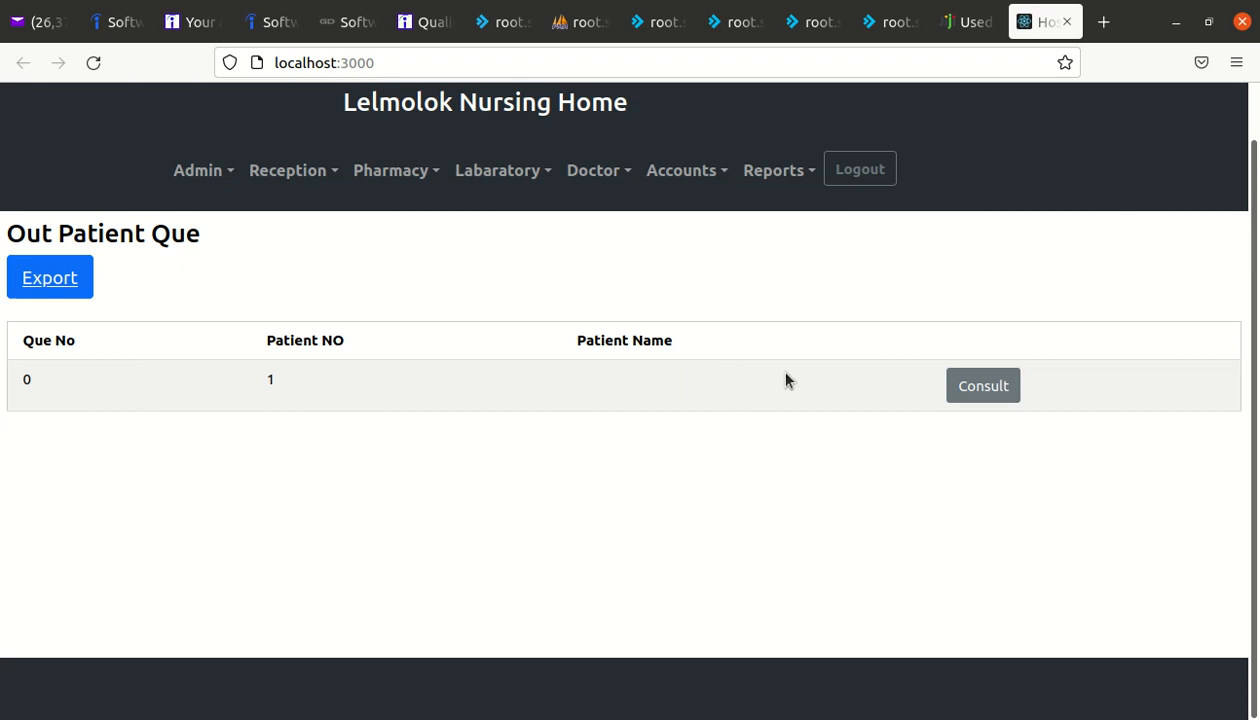
Load the patient's prescription into Pharmacy Sales using the consultancy number.
click(397, 176)
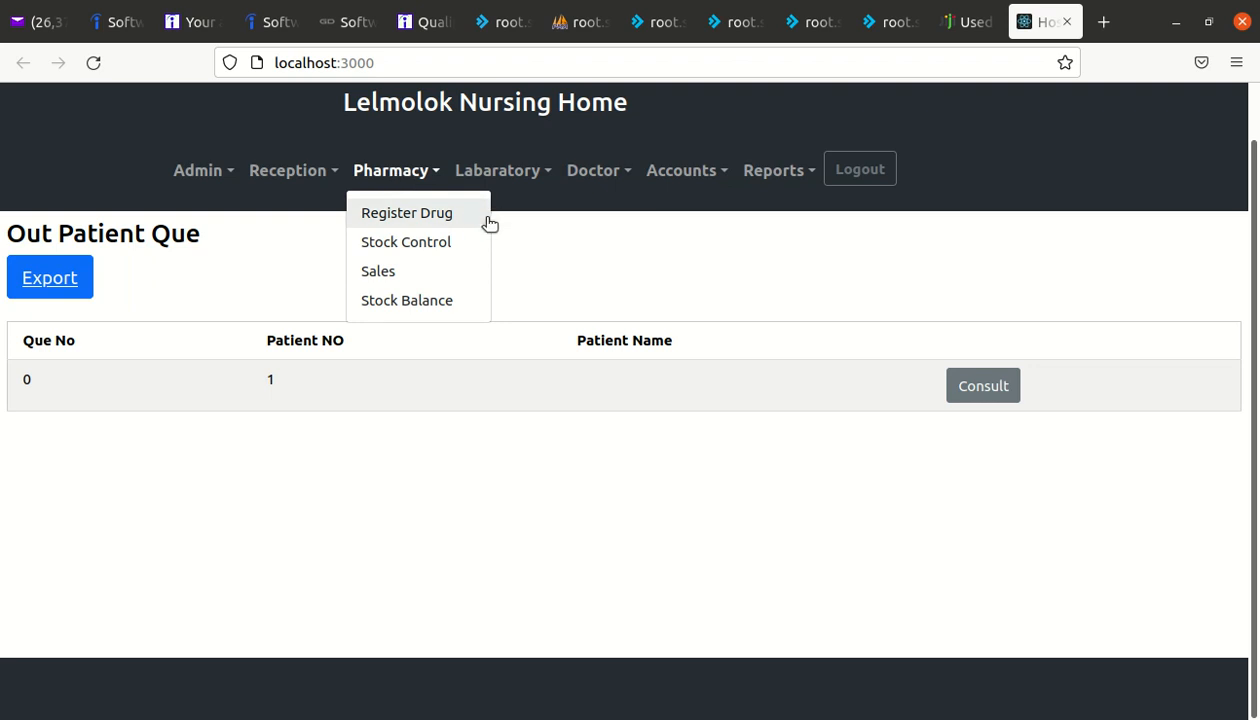
click(392, 278)
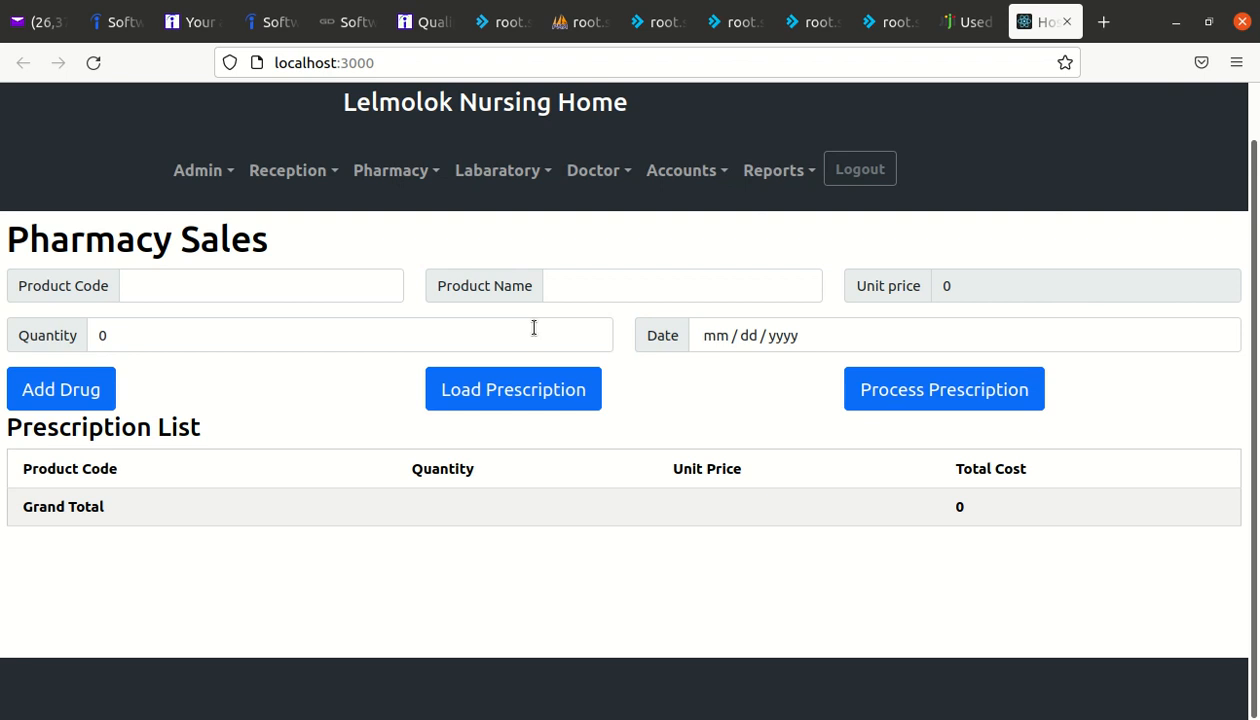
click(510, 396)
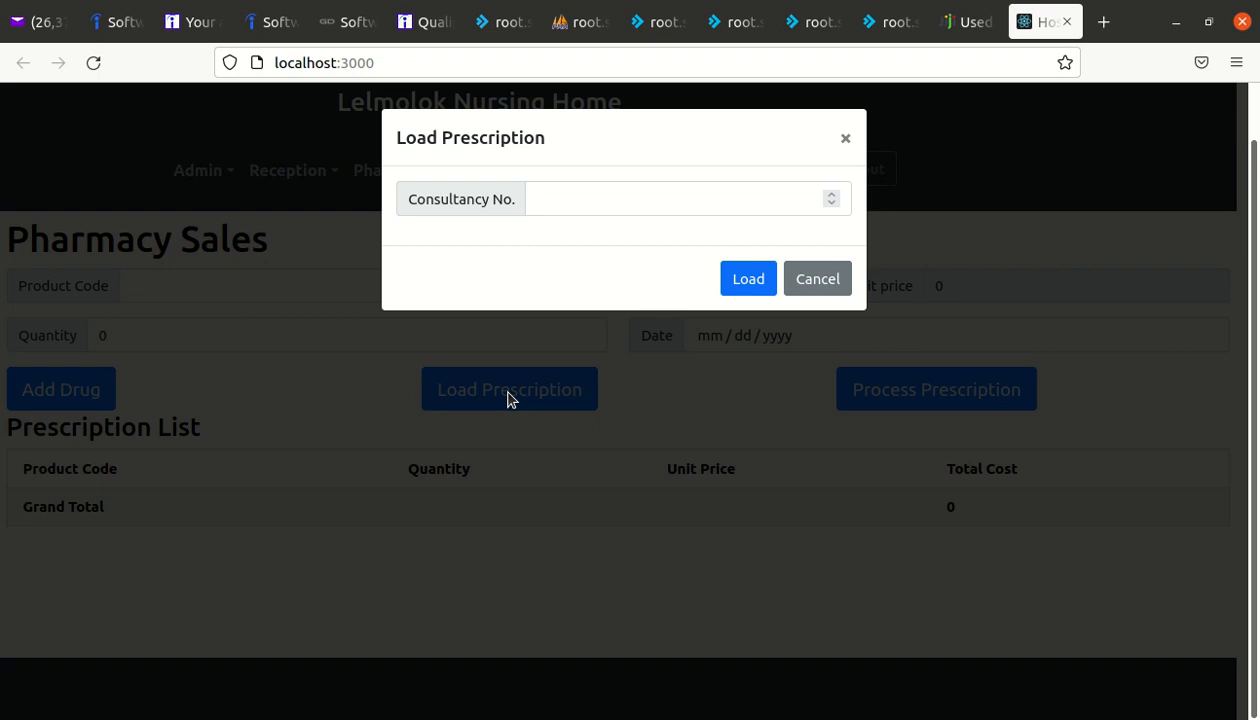
click(555, 204)
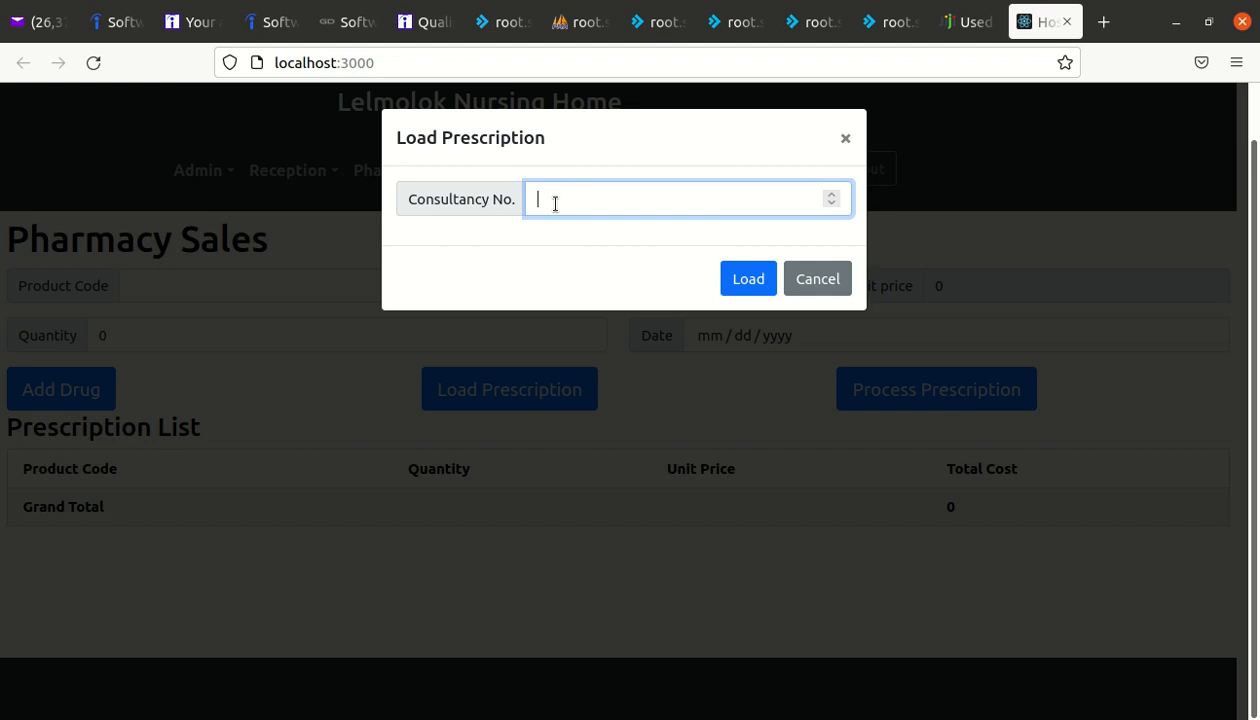
text(14)
click(748, 280)
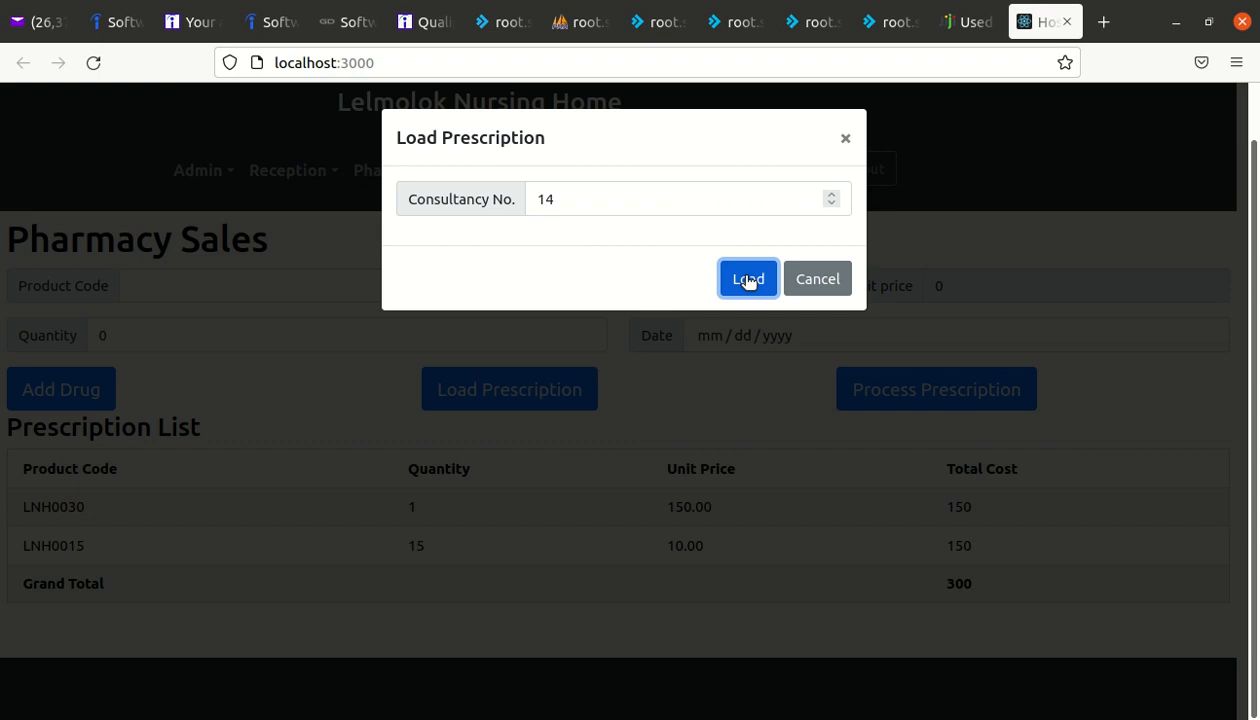
click(846, 142)
click(844, 137)
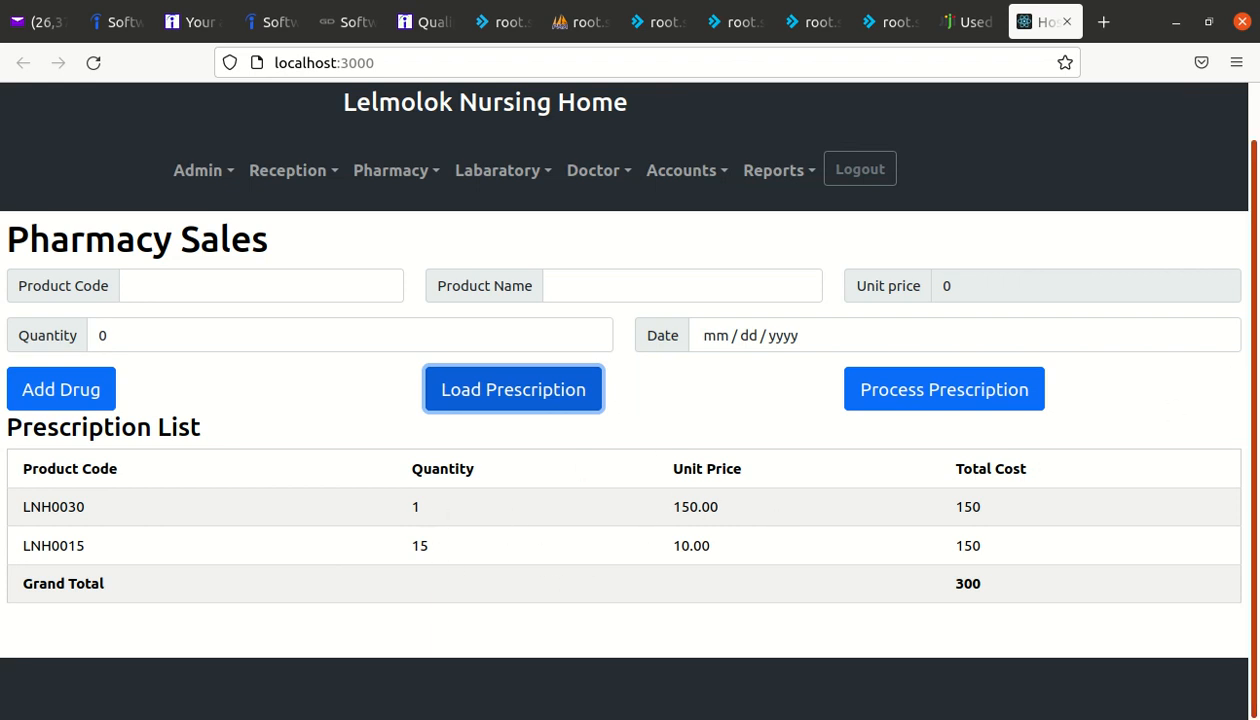
View the payment form for the loaded prescription and close it.
click(957, 401)
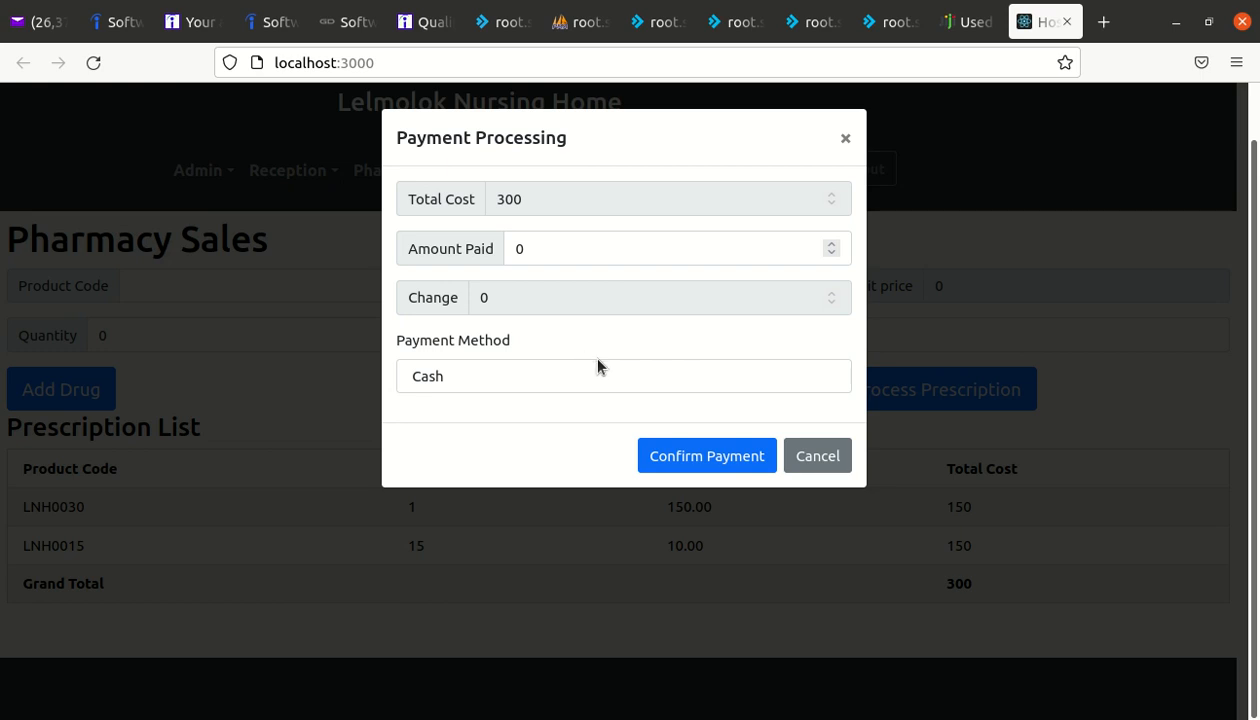
click(845, 140)
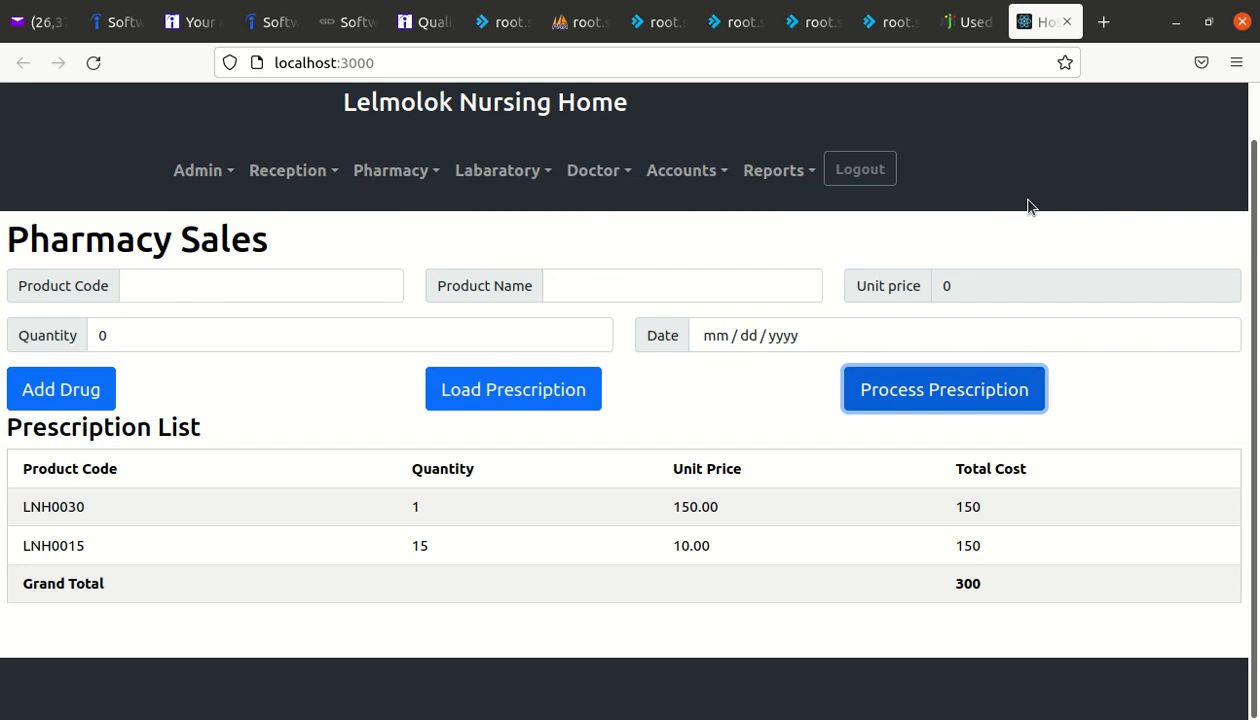
Open the Payments report.
click(772, 184)
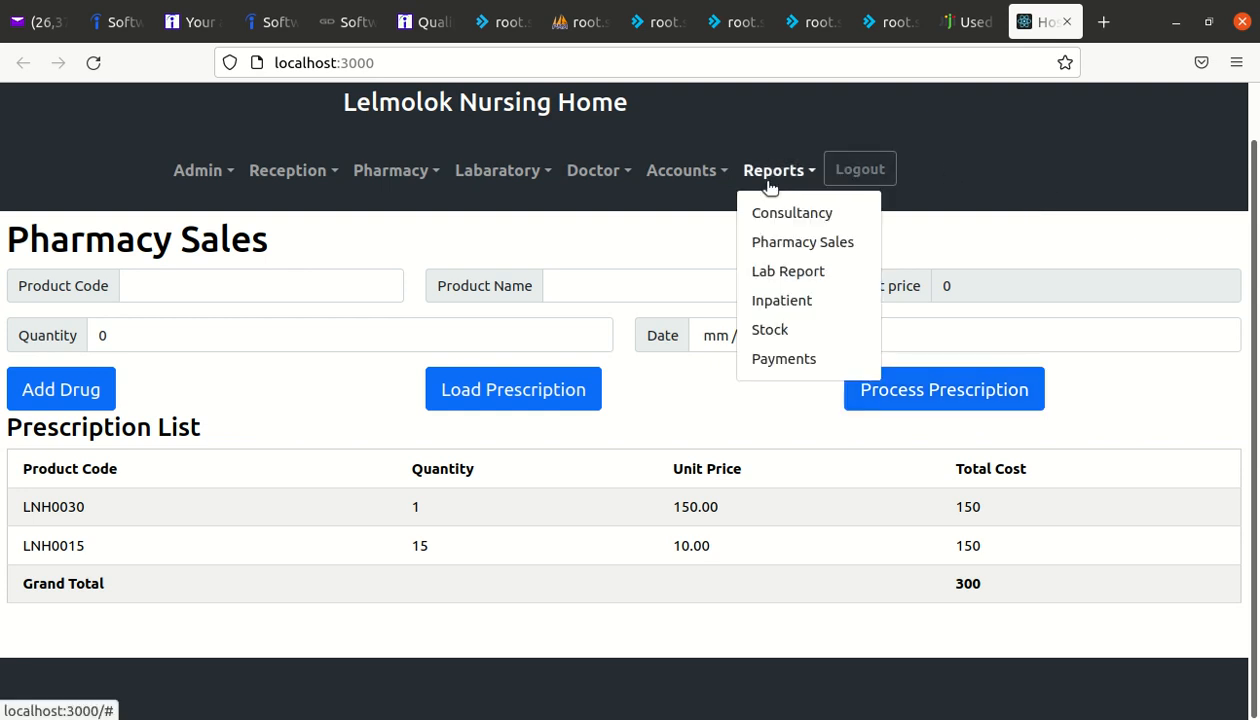
click(790, 358)
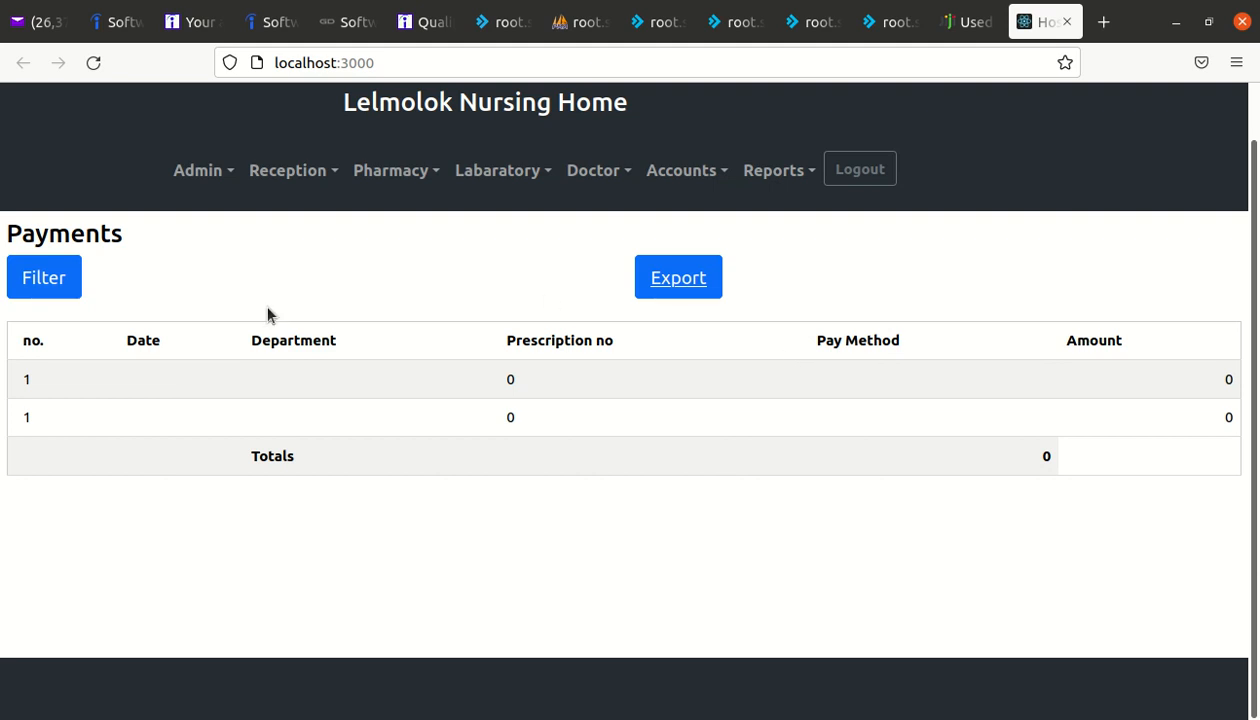
Filter the Payments report by date for 10/31/2021 with all payment methods included.
click(51, 292)
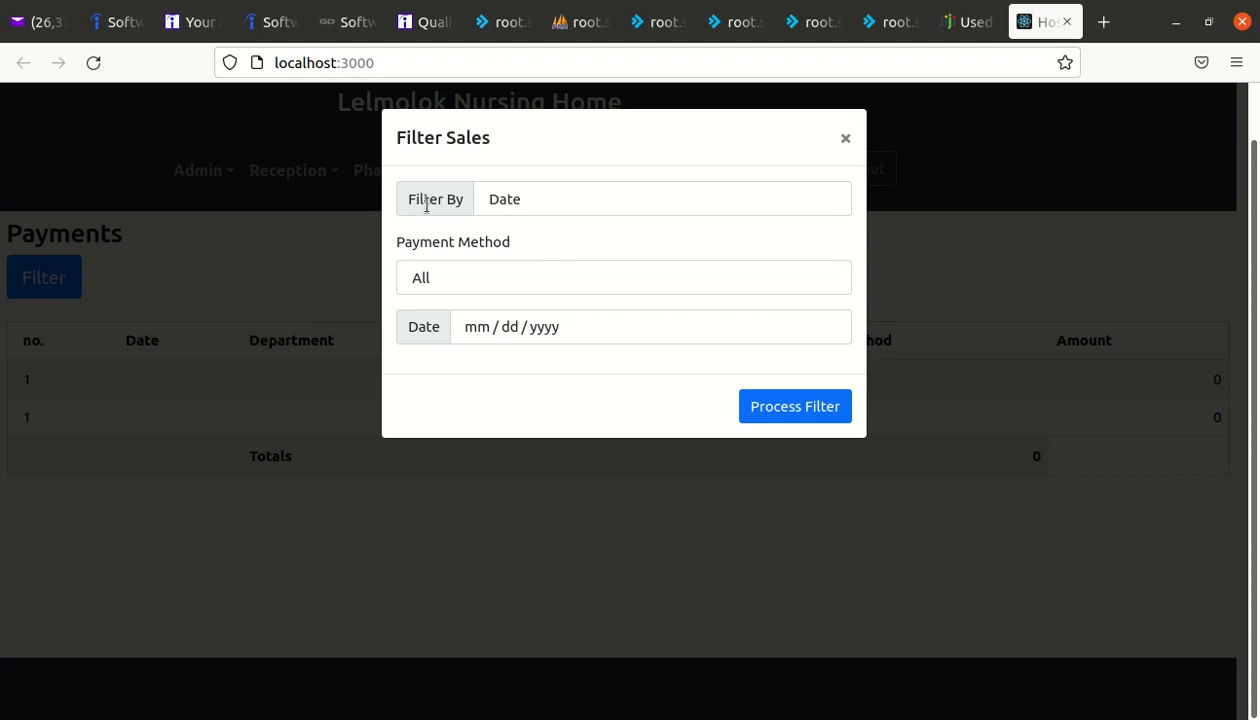
click(521, 207)
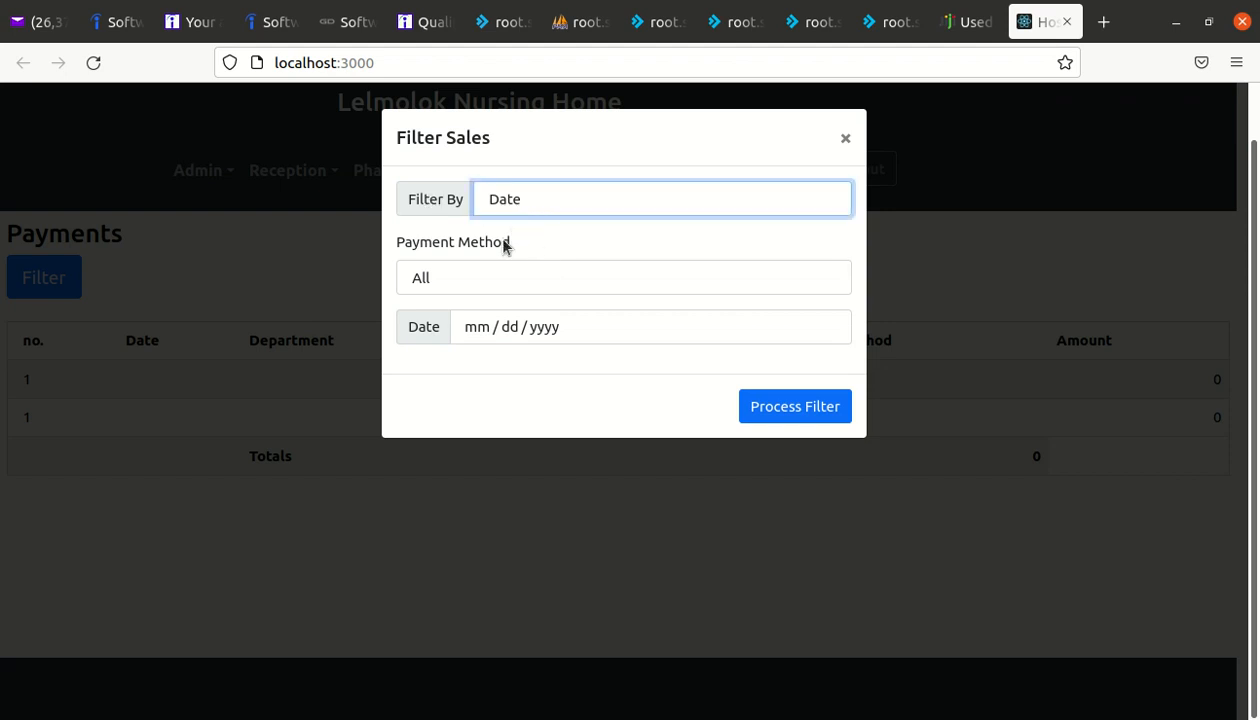
click(474, 289)
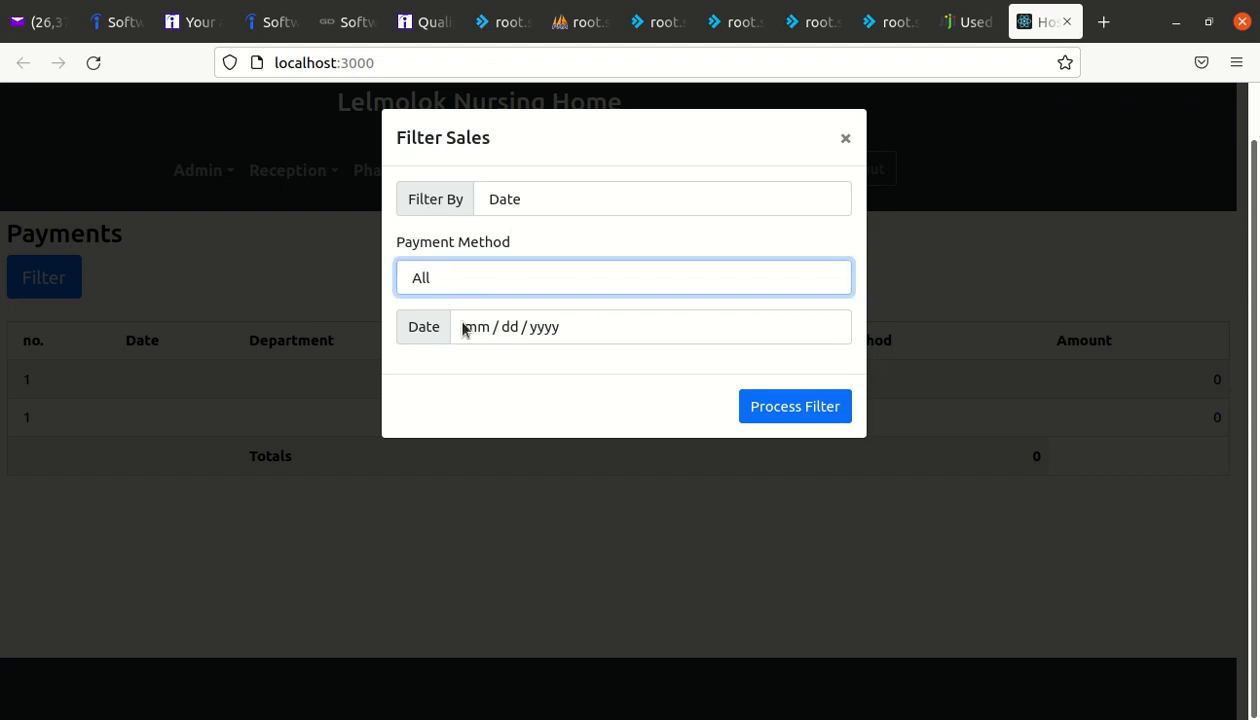
click(543, 331)
click(478, 544)
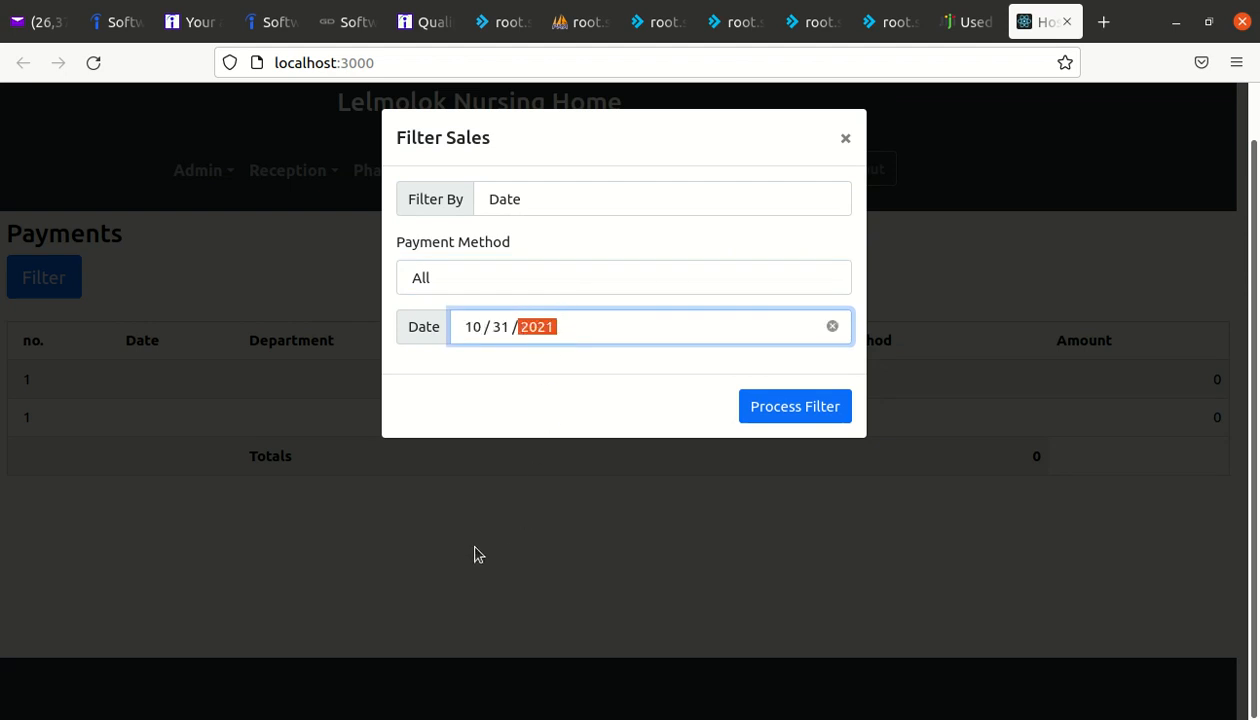
click(759, 408)
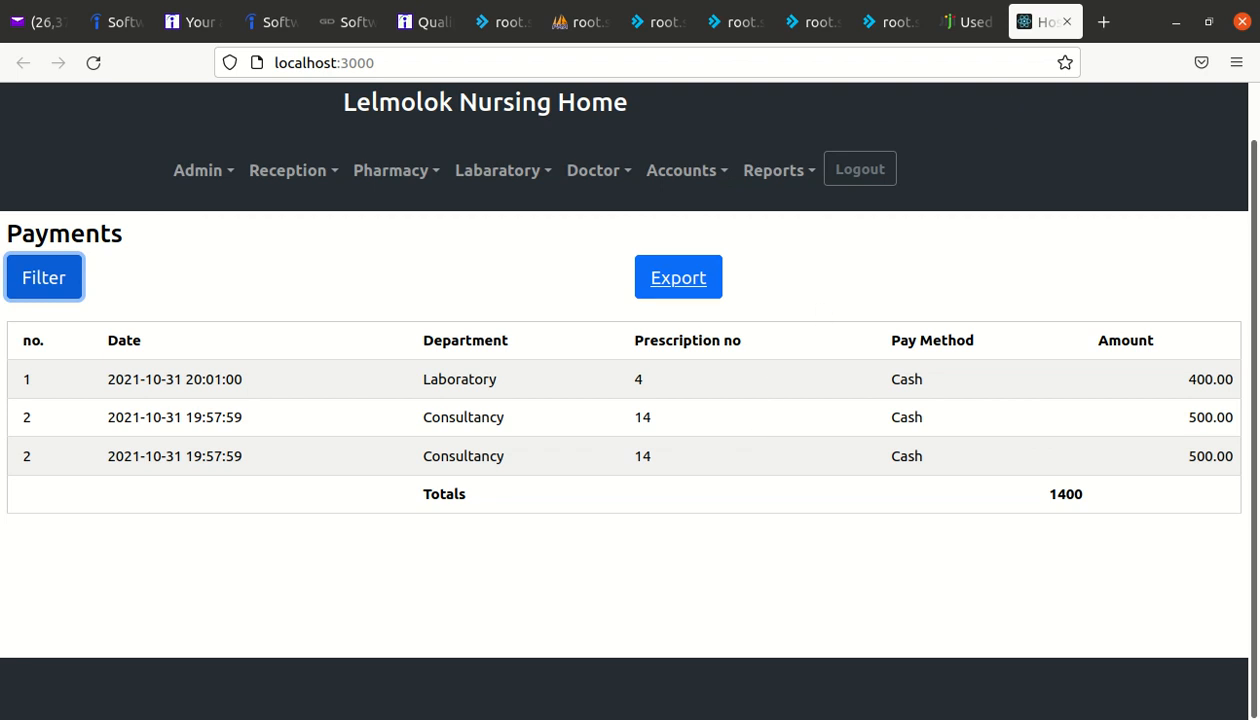
click(1062, 1)
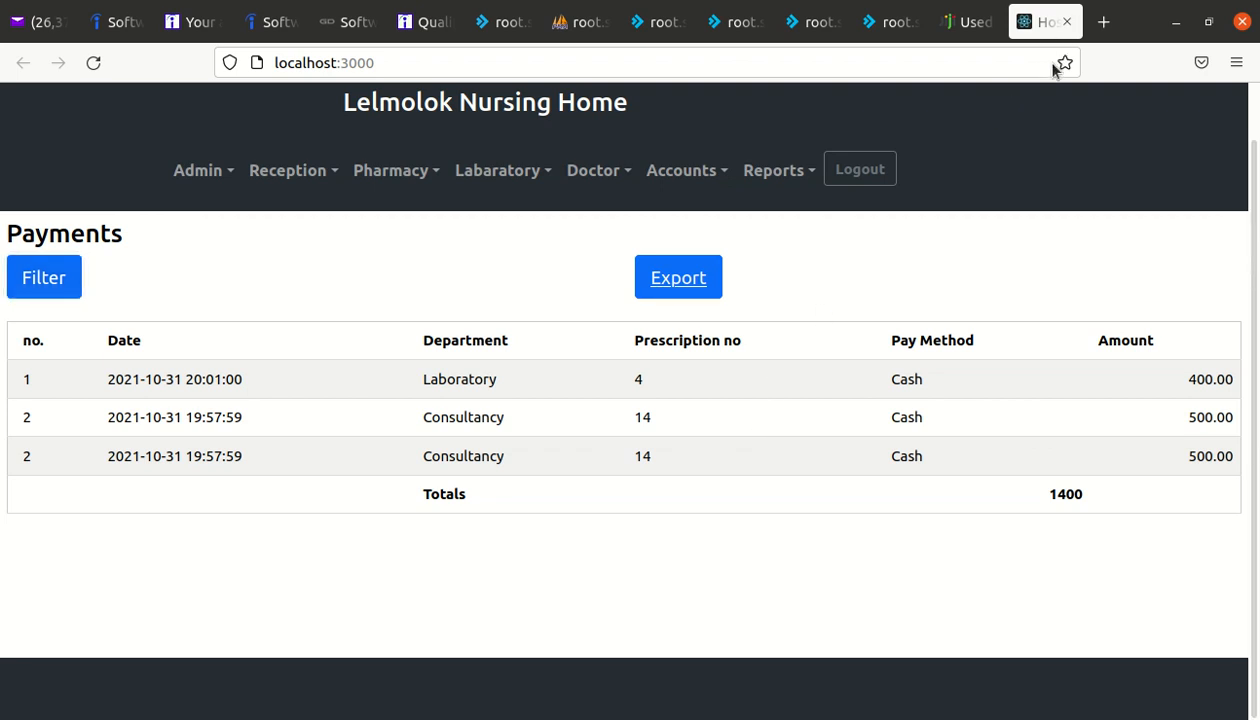